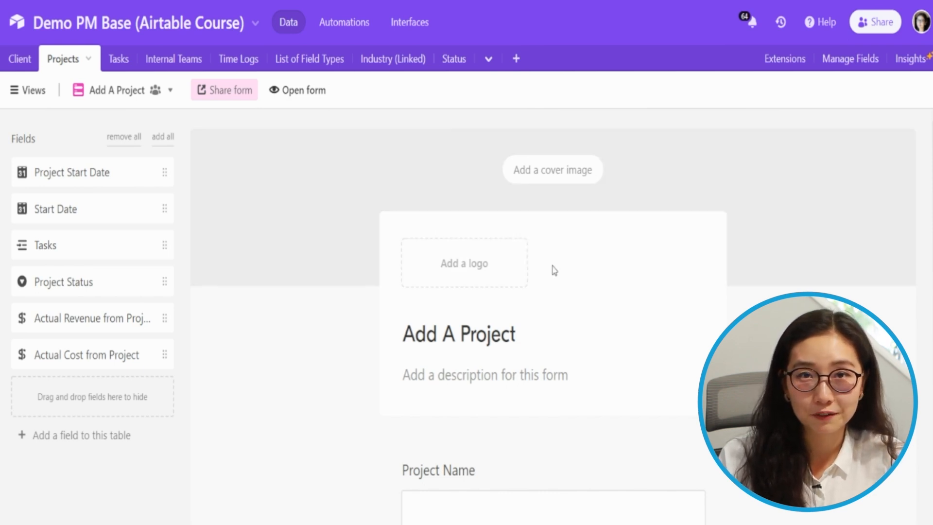
# Review the Project Name and Client question settings on the Add A Project form
pyautogui.scroll(-6, 553, 269)
pyautogui.scroll(2, 554, 267)
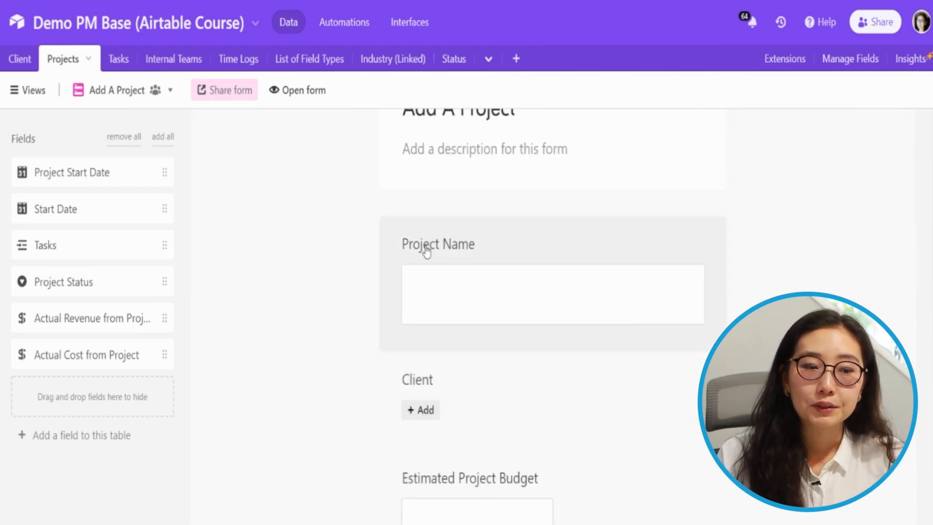
pyautogui.scroll(-9, 426, 263)
pyautogui.scroll(5, 427, 264)
pyautogui.scroll(5, 427, 264)
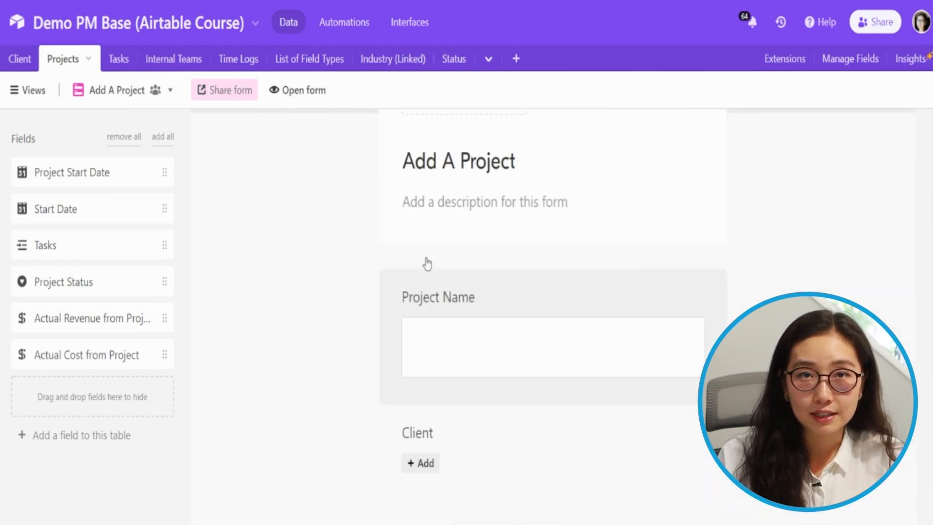
pyautogui.click(523, 301)
pyautogui.scroll(-5, 517, 333)
pyautogui.scroll(5, 516, 333)
pyautogui.scroll(-5, 517, 333)
pyautogui.click(517, 334)
pyautogui.scroll(5, 515, 316)
pyautogui.scroll(-8, 514, 296)
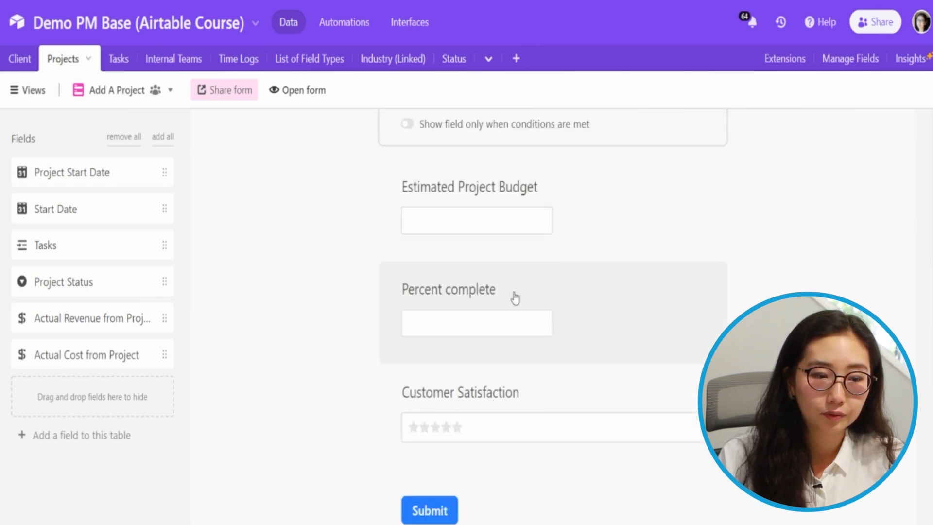
# Hide Customer Satisfaction, add Project Status, and open the Percent complete question's settings
pyautogui.click(567, 390)
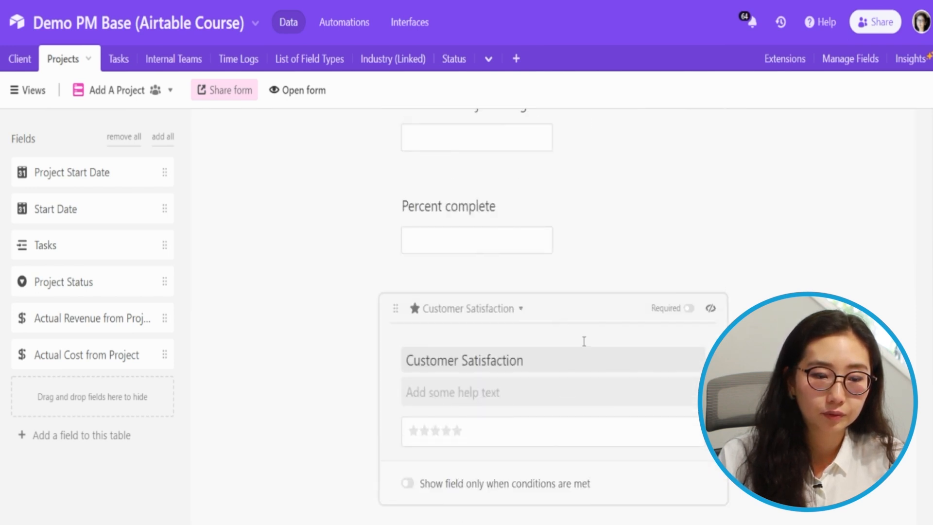
pyautogui.click(710, 310)
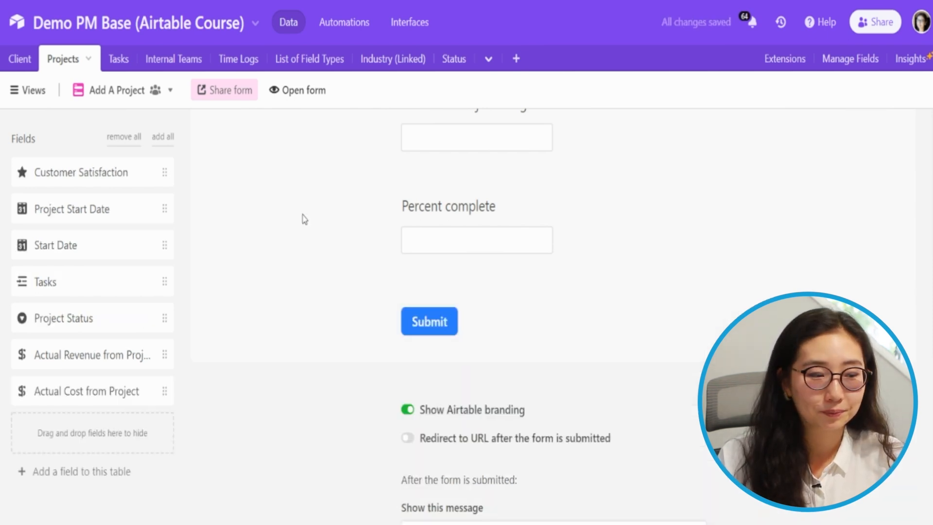
pyautogui.click(74, 320)
pyautogui.scroll(5, 354, 323)
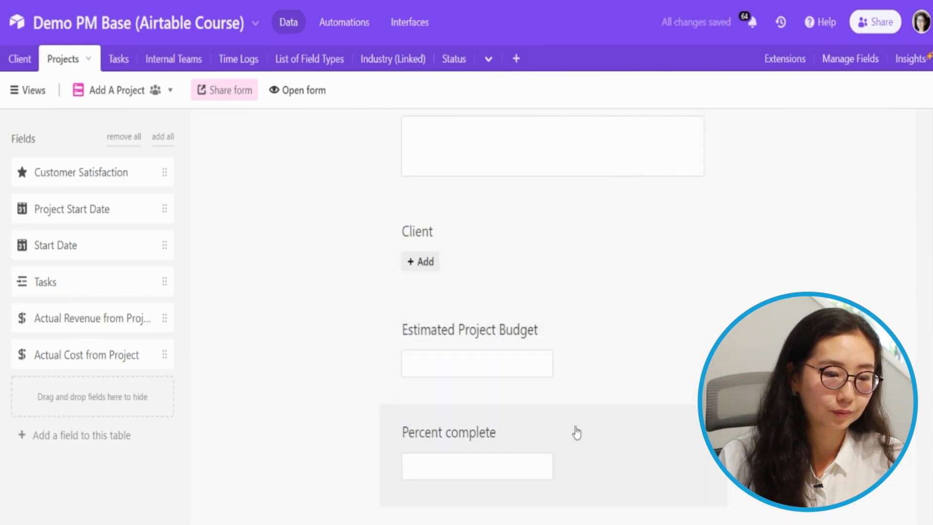
pyautogui.click(576, 433)
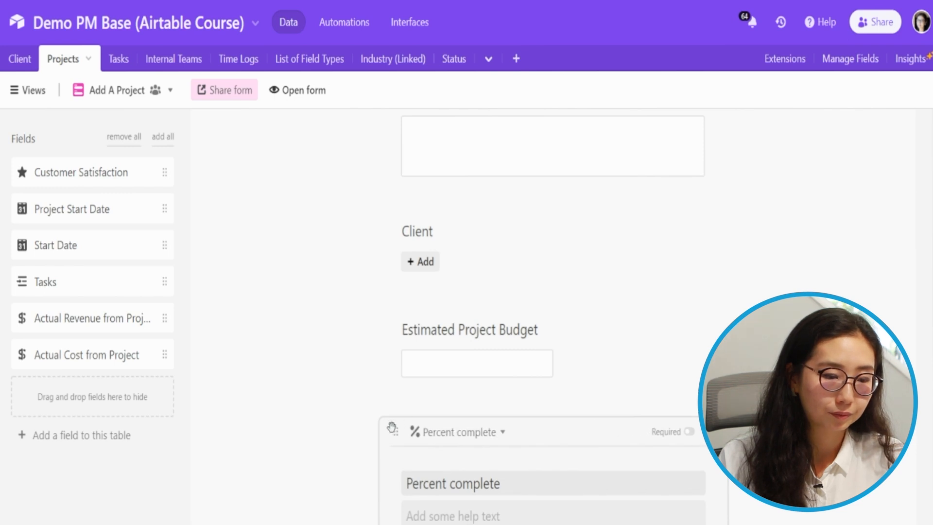
pyautogui.scroll(-5, 534, 374)
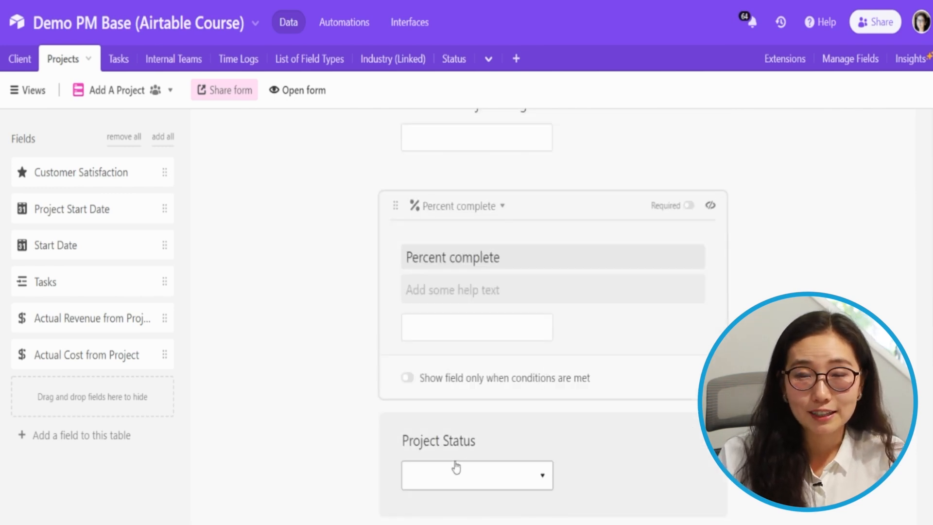
pyautogui.scroll(3, 438, 473)
# Drag Percent complete below Project Status and condition it on Project Status is In Progress
pyautogui.moveTo(391, 435); pyautogui.dragTo(456, 258)
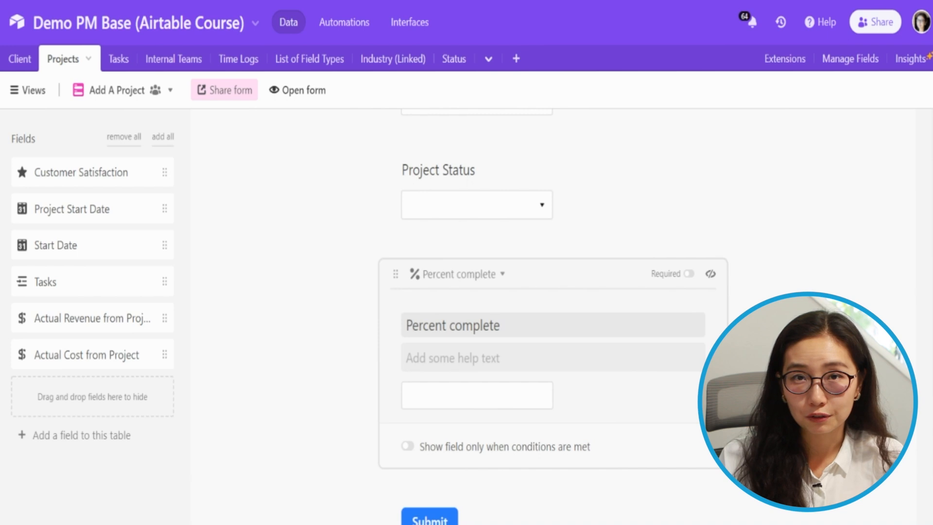
pyautogui.click(511, 455)
pyautogui.scroll(-5, 532, 360)
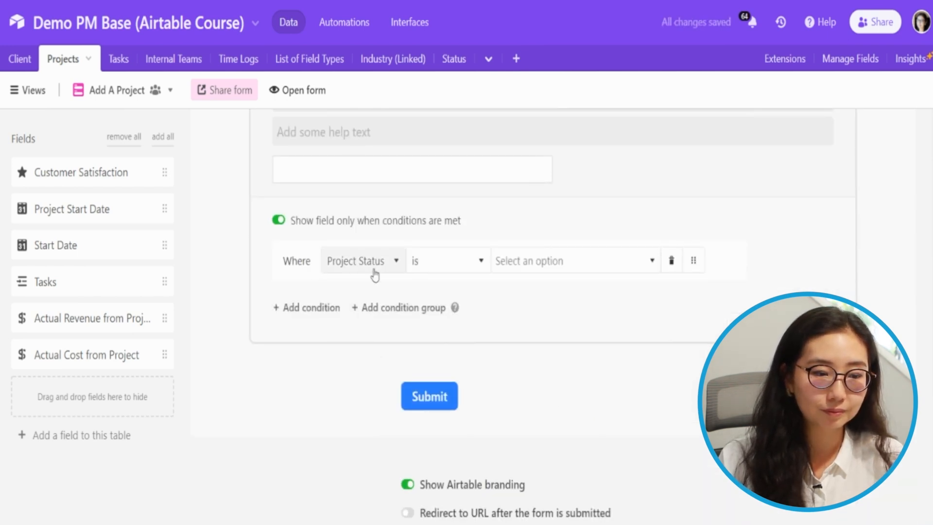
pyautogui.scroll(5, 545, 282)
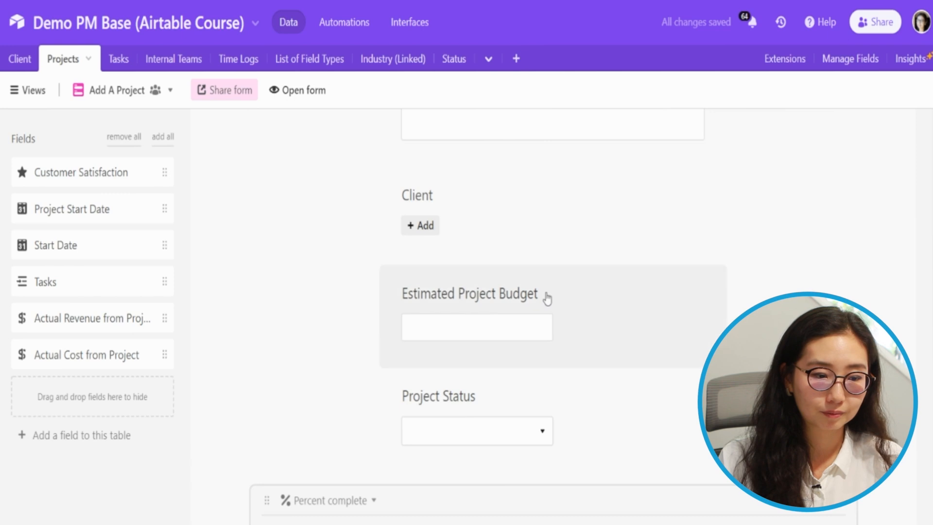
pyautogui.scroll(-4, 549, 298)
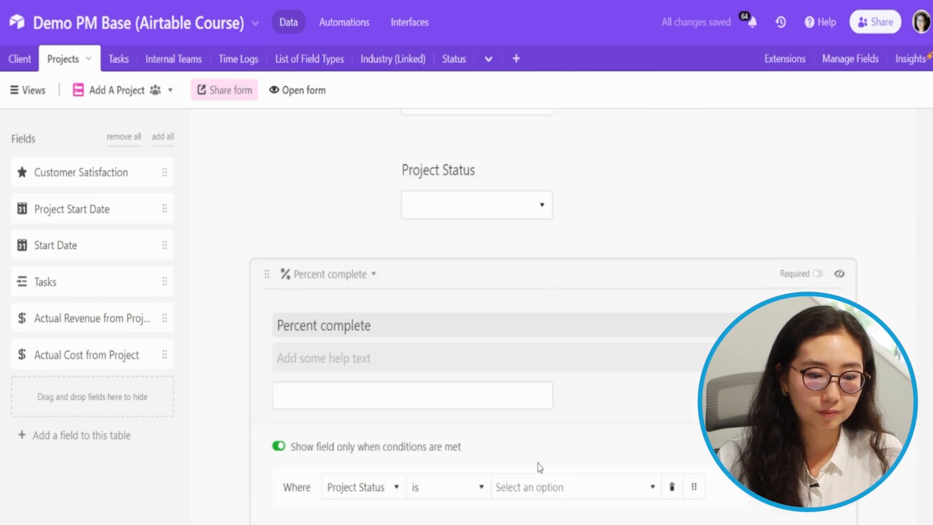
pyautogui.click(535, 483)
pyautogui.click(541, 392)
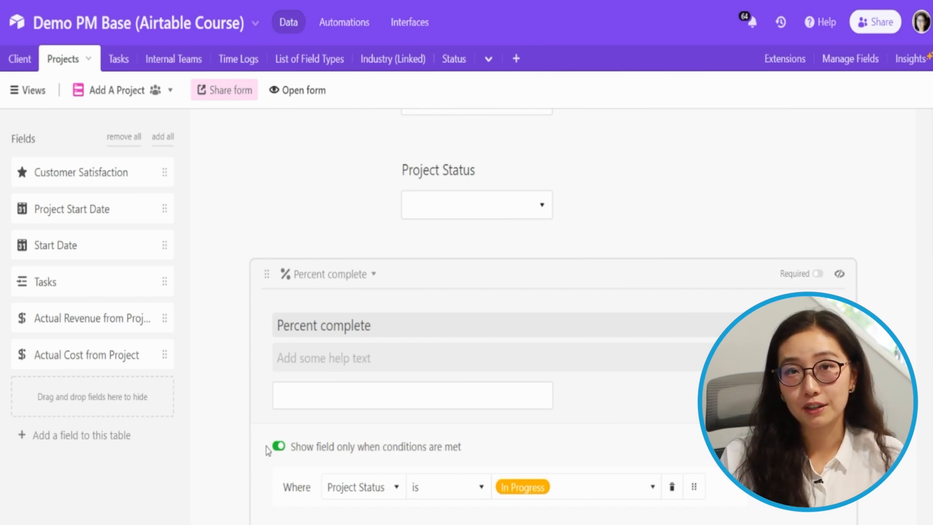
pyautogui.scroll(-10, 401, 369)
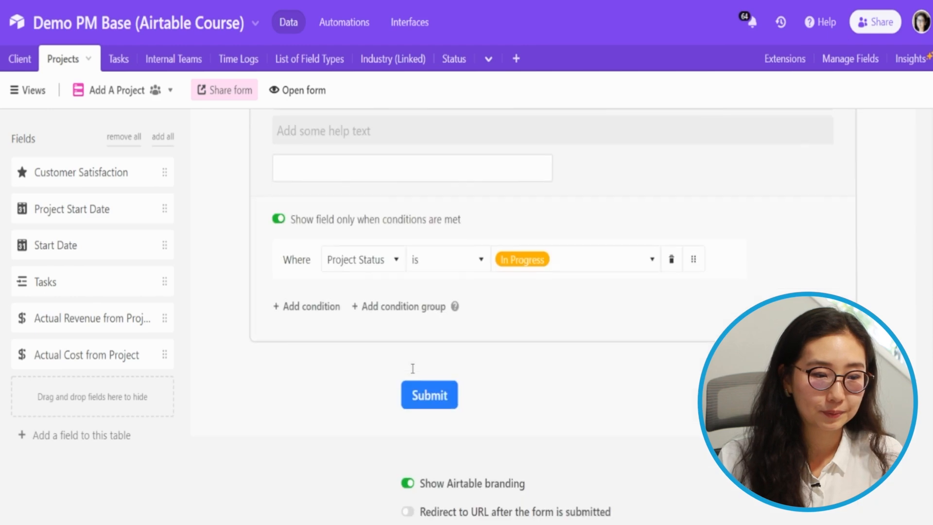
pyautogui.scroll(10, 410, 357)
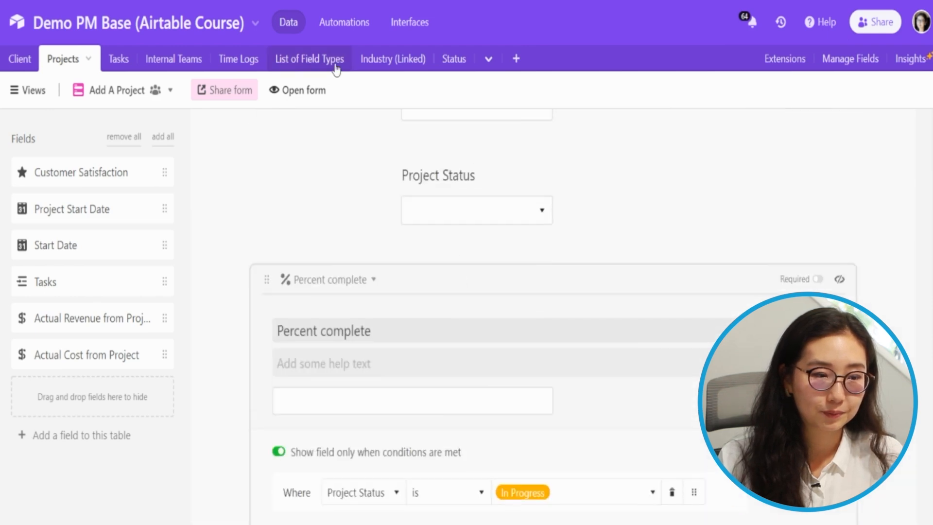
pyautogui.click(293, 91)
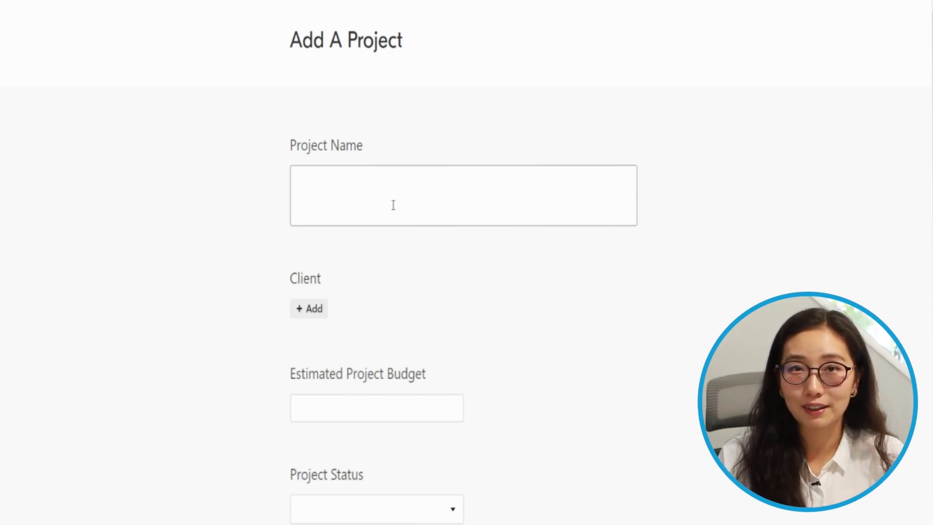
pyautogui.scroll(-5, 393, 204)
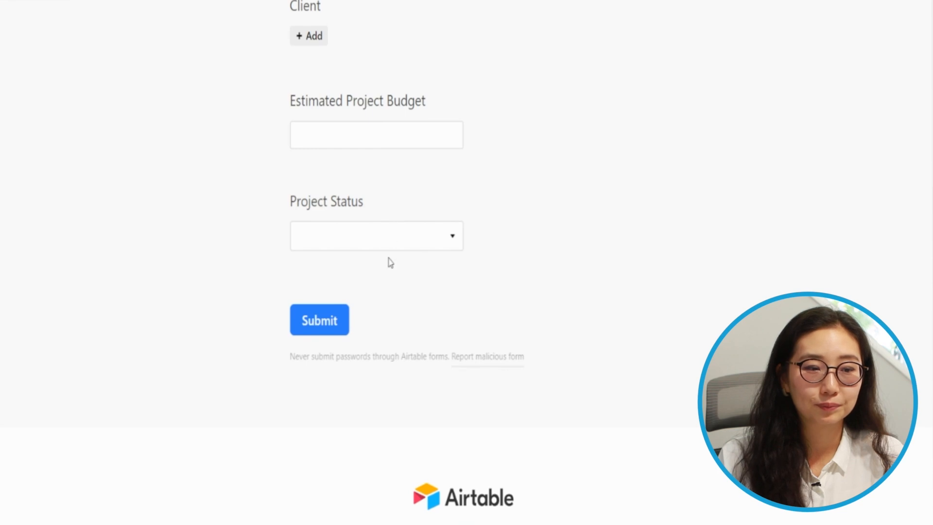
pyautogui.click(390, 244)
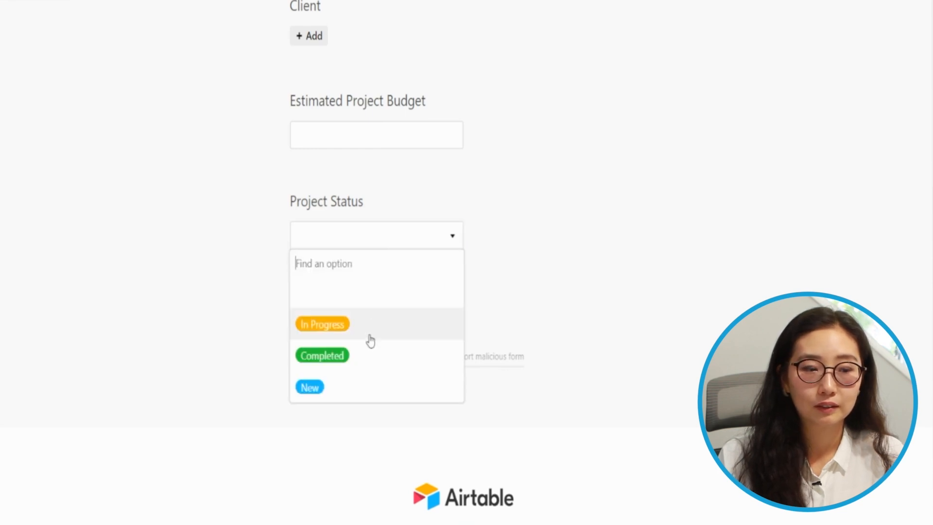
pyautogui.click(370, 355)
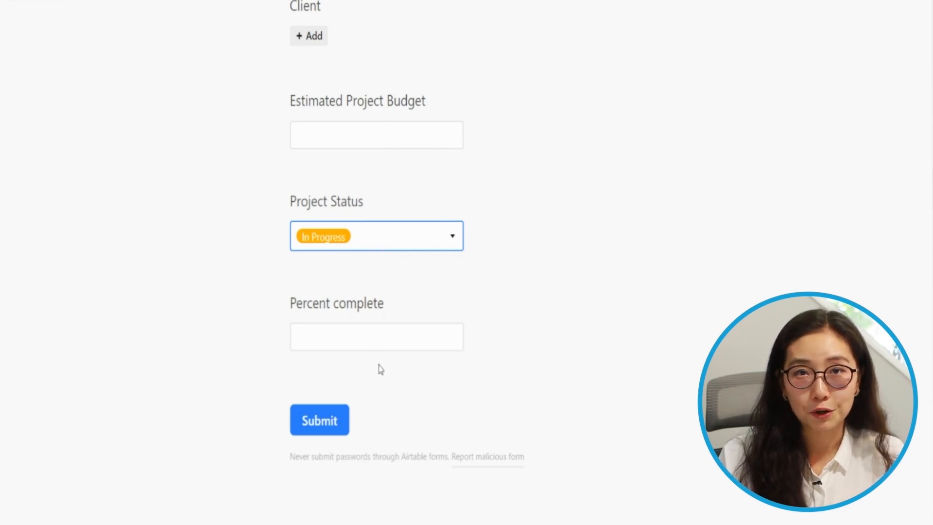
pyautogui.scroll(5, 386, 325)
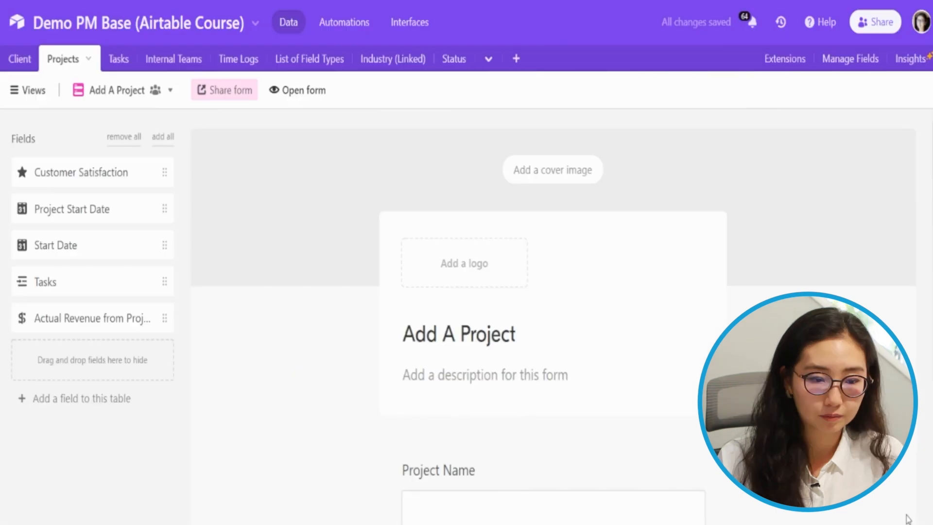
pyautogui.scroll(-5, 907, 518)
pyautogui.click(633, 233)
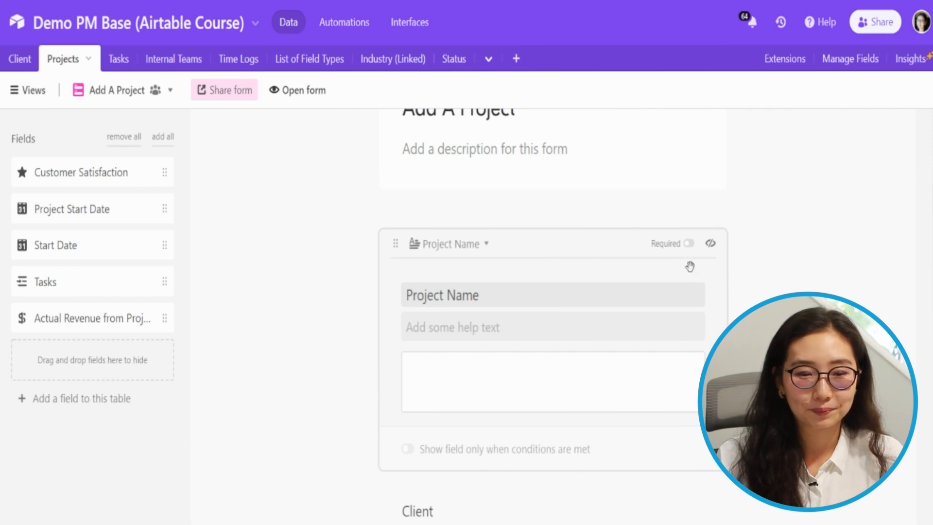
# Switch on the Required toggle for the Project Name question
pyautogui.click(689, 243)
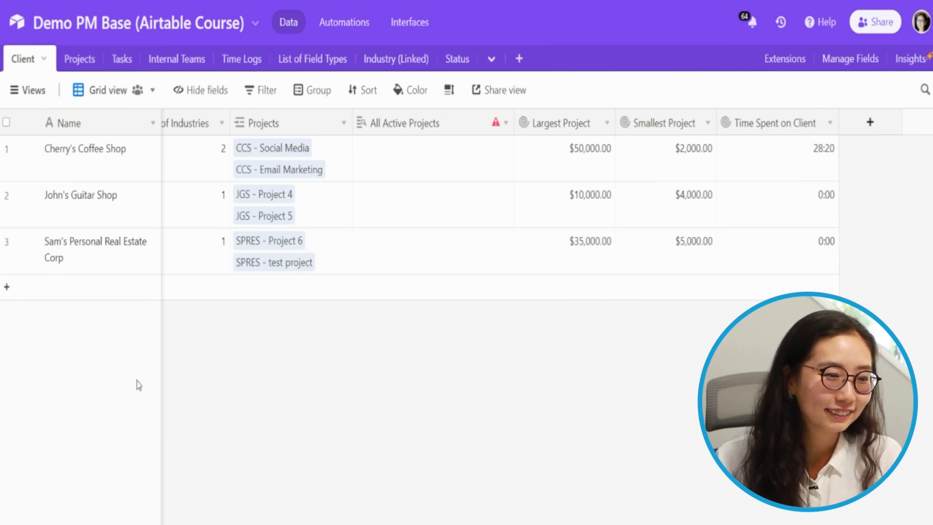
# Select the second client's Add a Project cell and inspect the button's Open URL formula
pyautogui.click(370, 213)
pyautogui.hotkey('ctrl', 'Left')
pyautogui.press('Right')
pyautogui.press('Right')
pyautogui.press('Right')
pyautogui.press('Right')
pyautogui.press('Right')
pyautogui.press('Right')
pyautogui.press('Right')
pyautogui.press('Right')
pyautogui.press('Right')
pyautogui.press('Right')
pyautogui.press('Right')
pyautogui.press('Right')
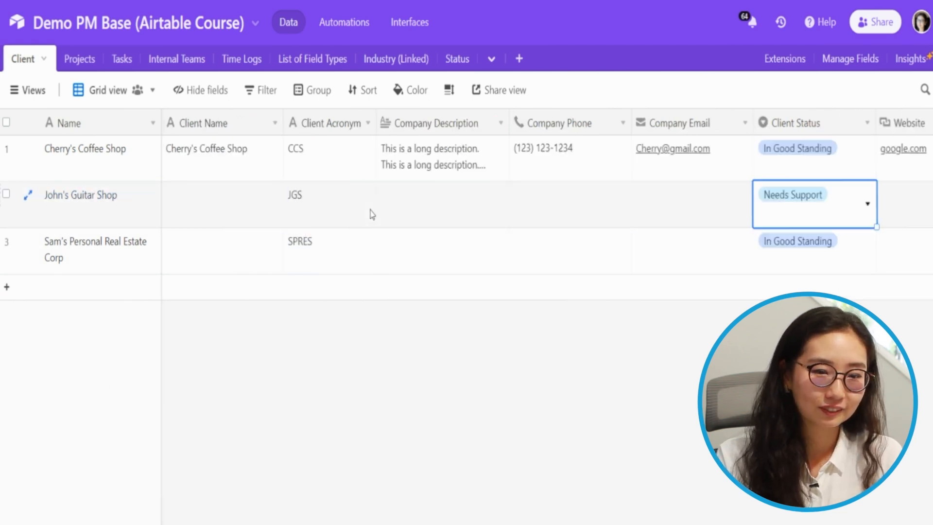
pyautogui.press('Left')
pyautogui.press('Left')
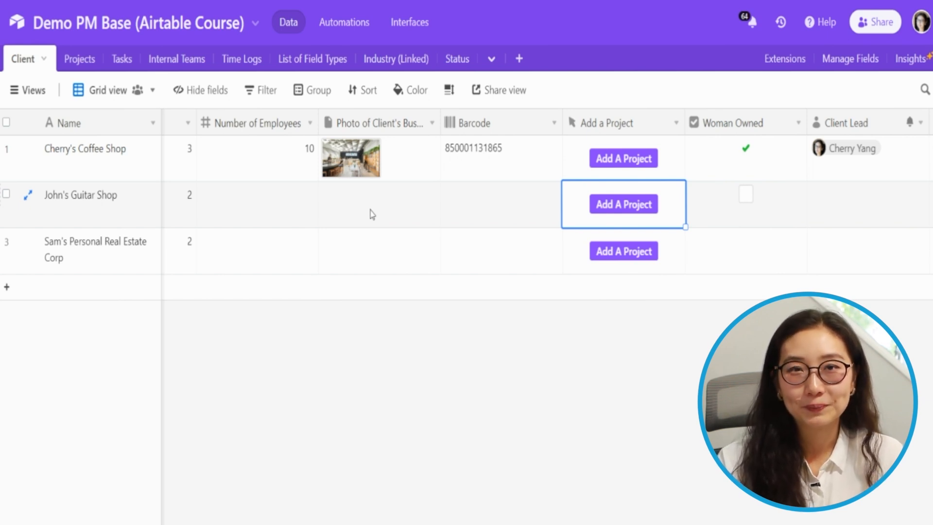
pyautogui.doubleClick(644, 124)
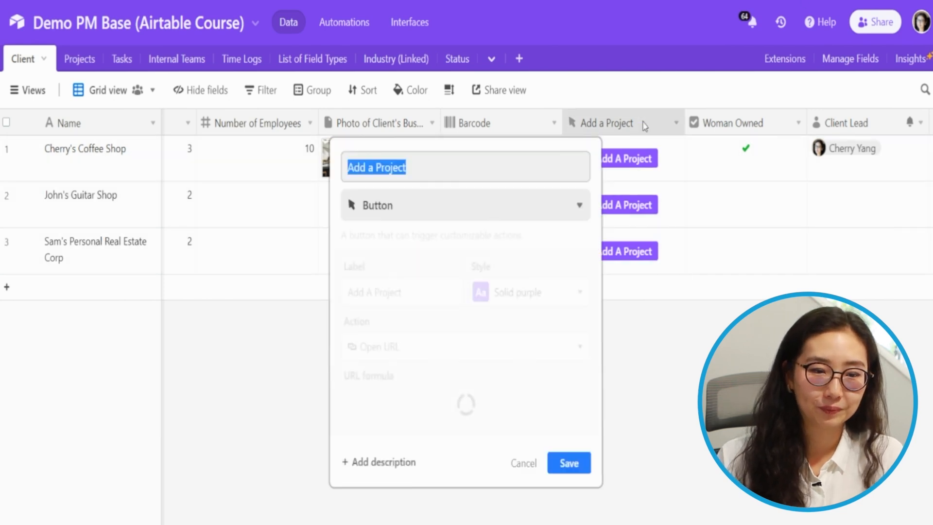
pyautogui.moveTo(541, 402); pyautogui.dragTo(431, 402)
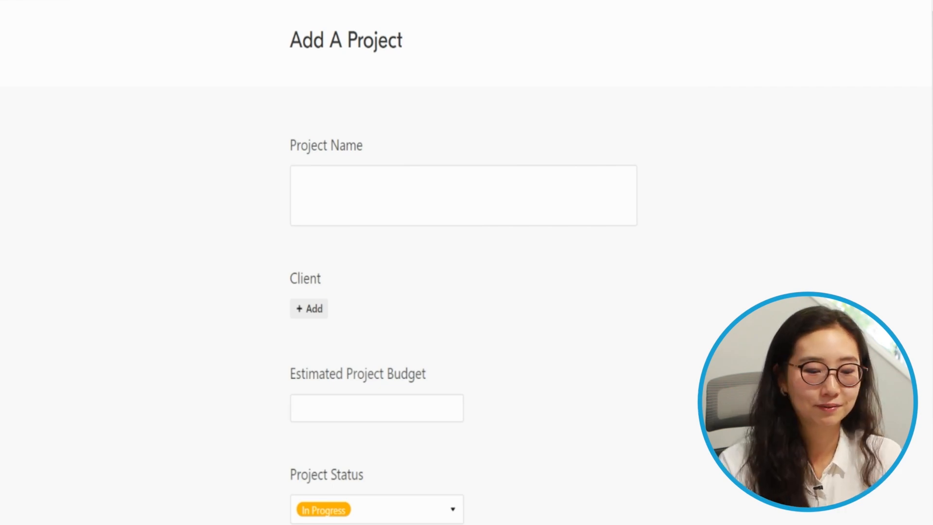
# Search Google for 'airtable how to prefill a form field' and open the 'Prefilling a form' article
pyautogui.hotkey('ctrl', 'l')
pyautogui.write('airtable how to p')
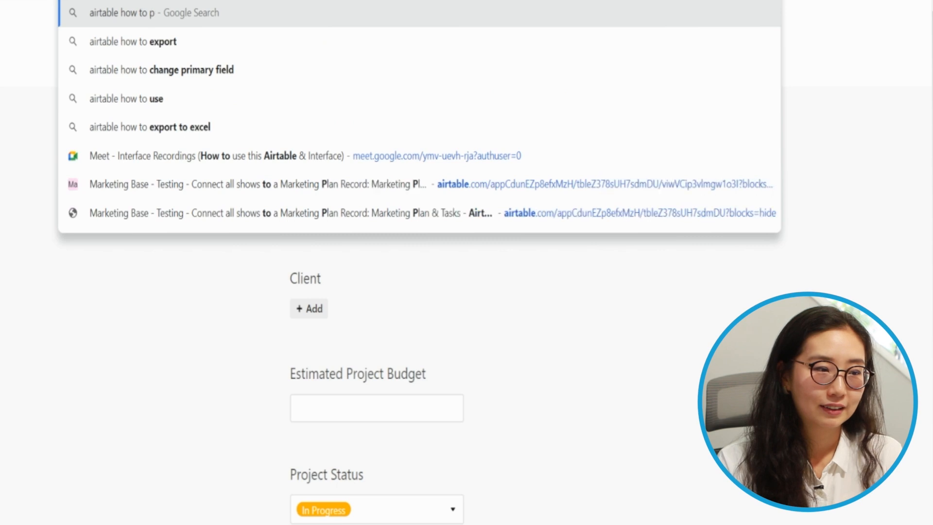
pyautogui.write('refill a form field')
pyautogui.press('Return')
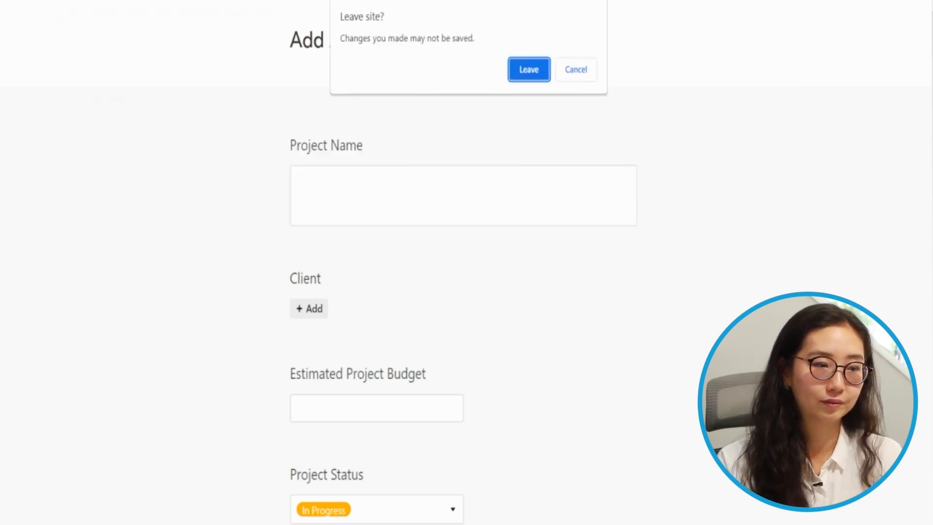
pyautogui.click(529, 69)
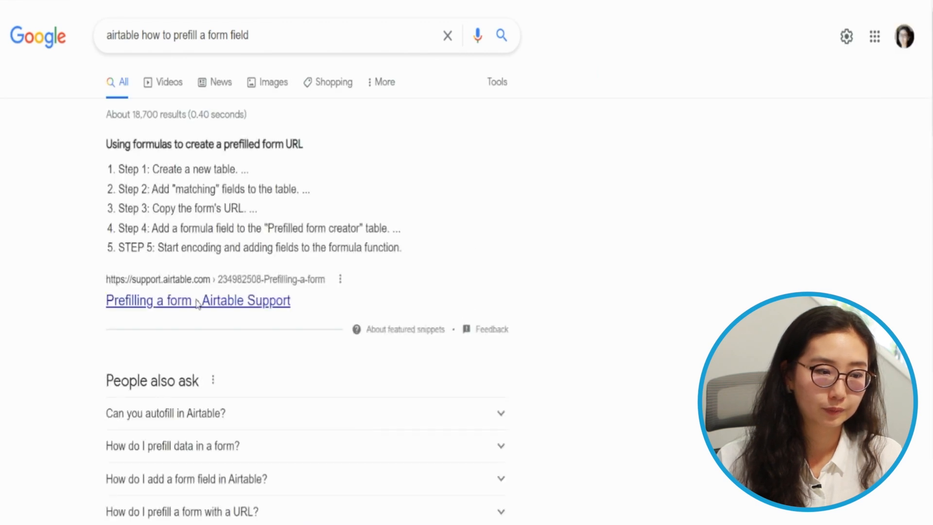
pyautogui.click(200, 300)
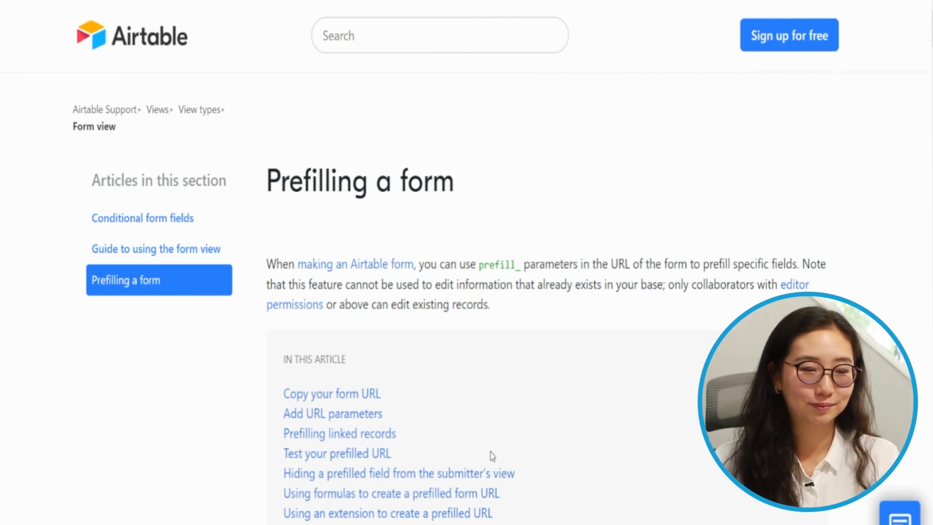
# Read through the 'Prefilling a form' help article's URL prefix rules
pyautogui.scroll(-15, 491, 437)
pyautogui.scroll(4, 491, 434)
pyautogui.scroll(-4, 491, 433)
pyautogui.scroll(6, 492, 434)
pyautogui.scroll(-3, 492, 433)
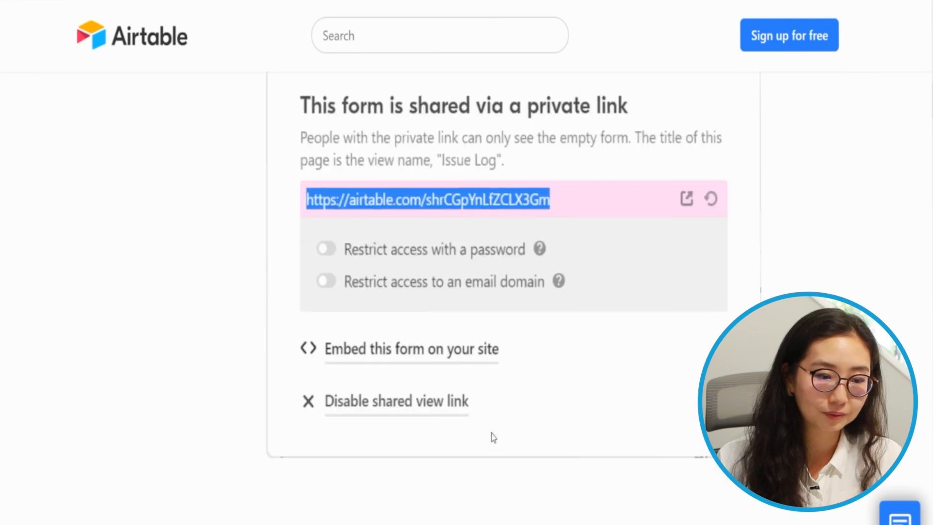
pyautogui.scroll(-5, 491, 433)
pyautogui.scroll(-4, 491, 433)
pyautogui.scroll(4, 491, 433)
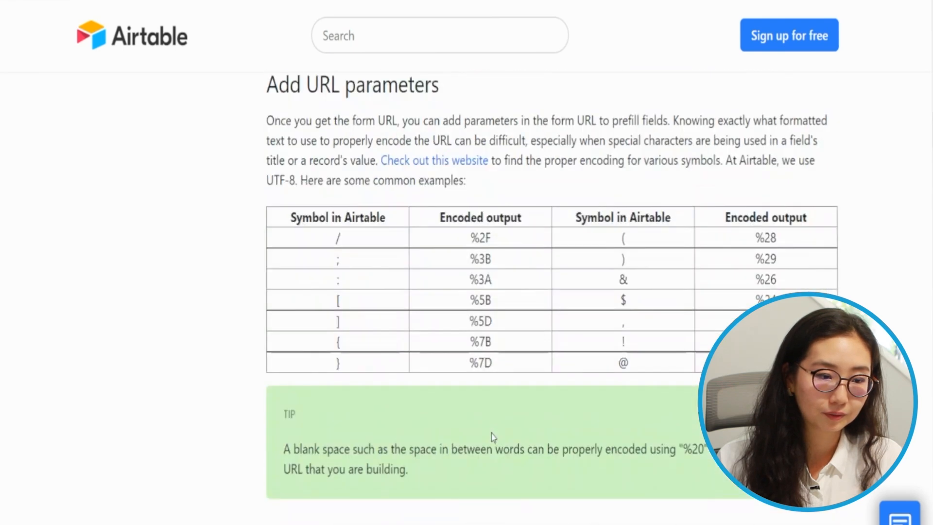
pyautogui.scroll(10, 492, 434)
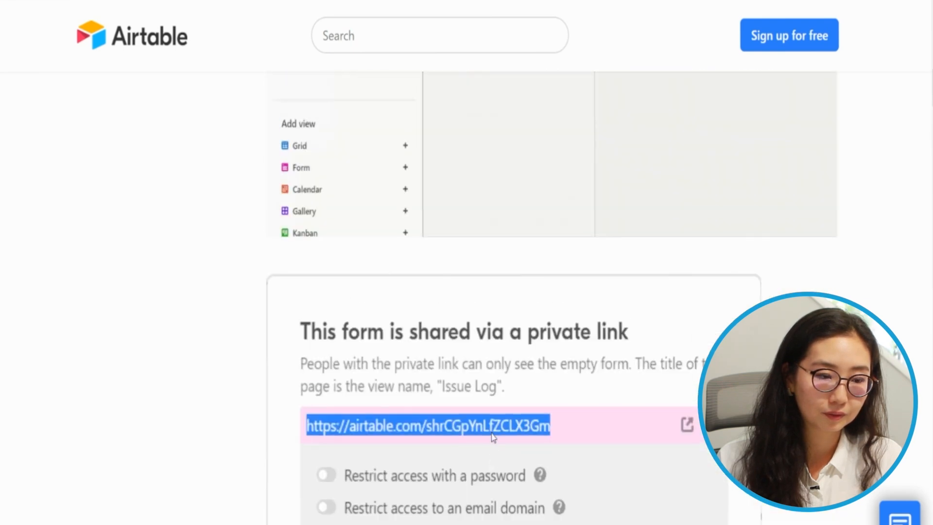
pyautogui.scroll(-4, 492, 434)
pyautogui.scroll(-15, 492, 436)
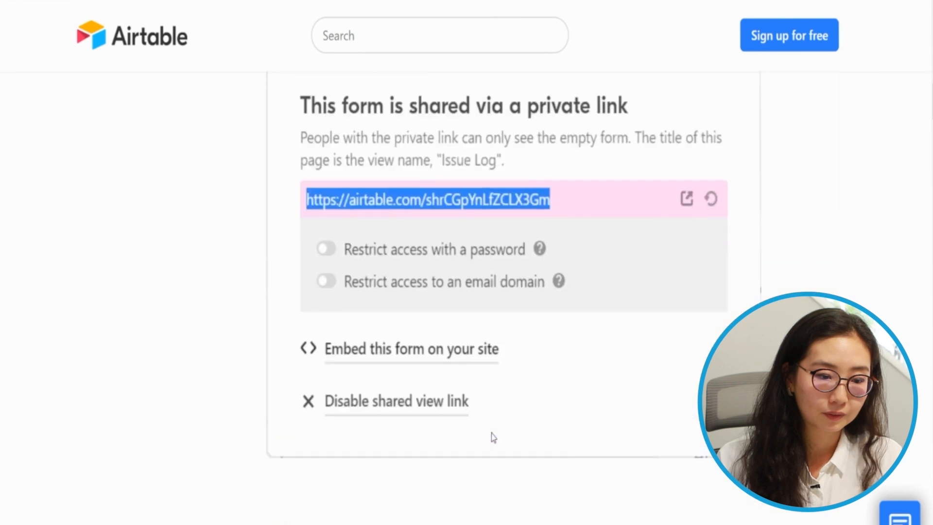
pyautogui.scroll(8, 492, 436)
pyautogui.scroll(-10, 492, 436)
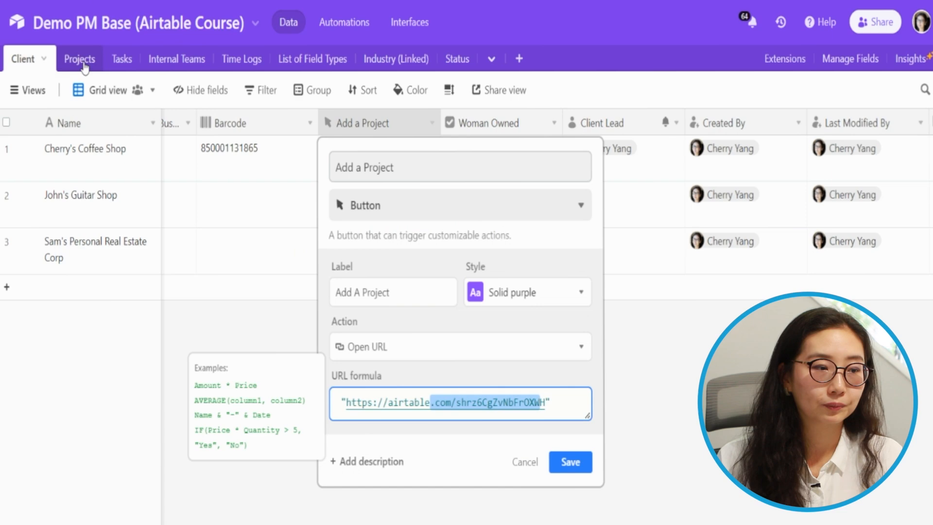
# Open the Add A Project form view on the Projects table
pyautogui.click(73, 61)
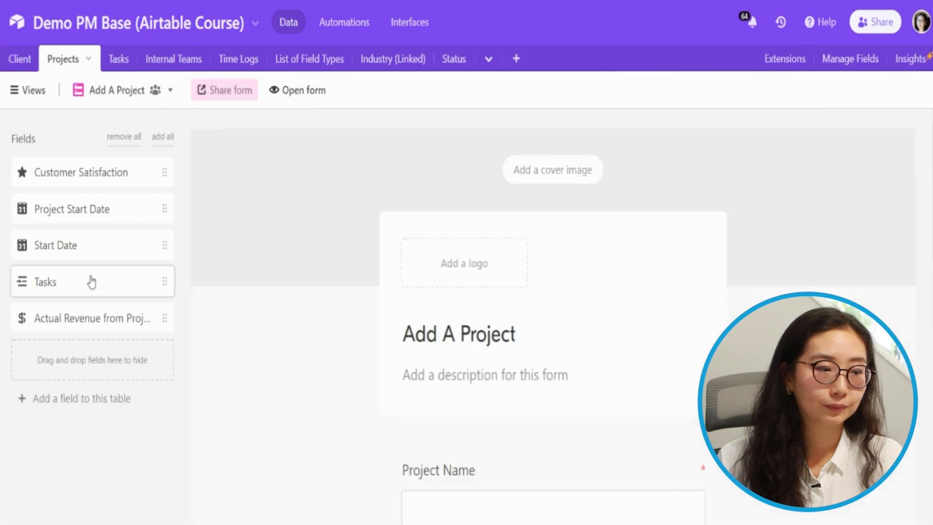
pyautogui.click(109, 97)
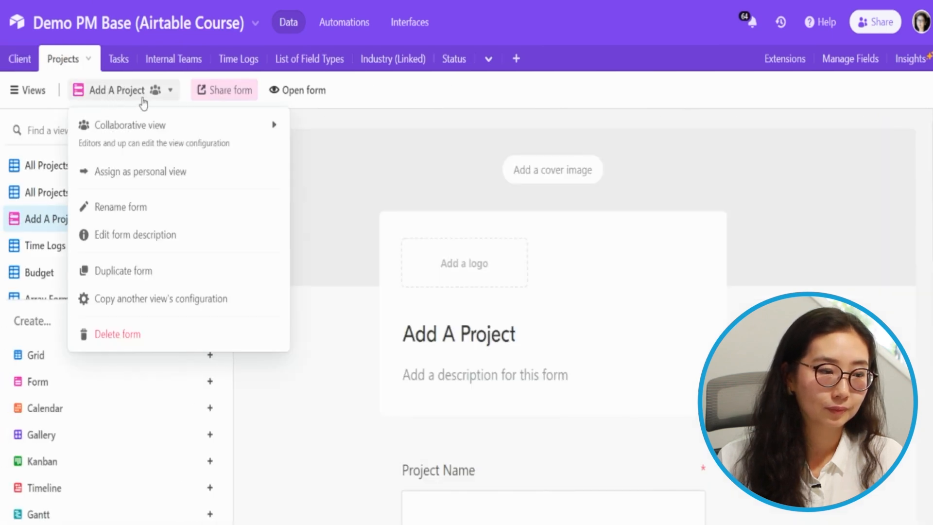
pyautogui.click(46, 223)
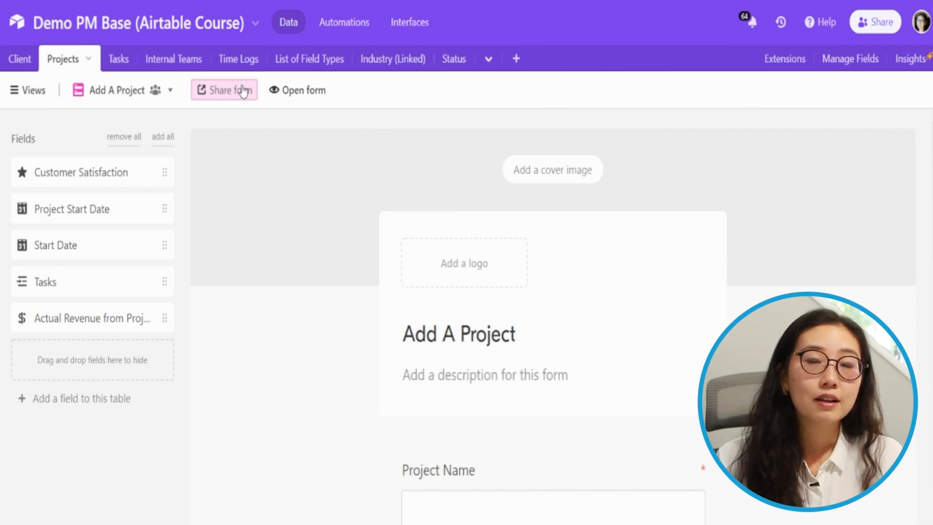
pyautogui.click(243, 91)
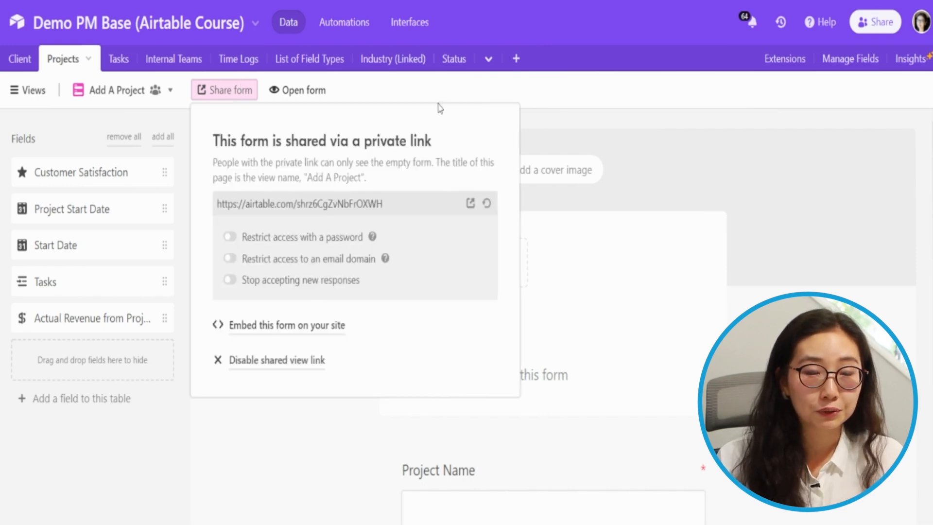
pyautogui.click(303, 204)
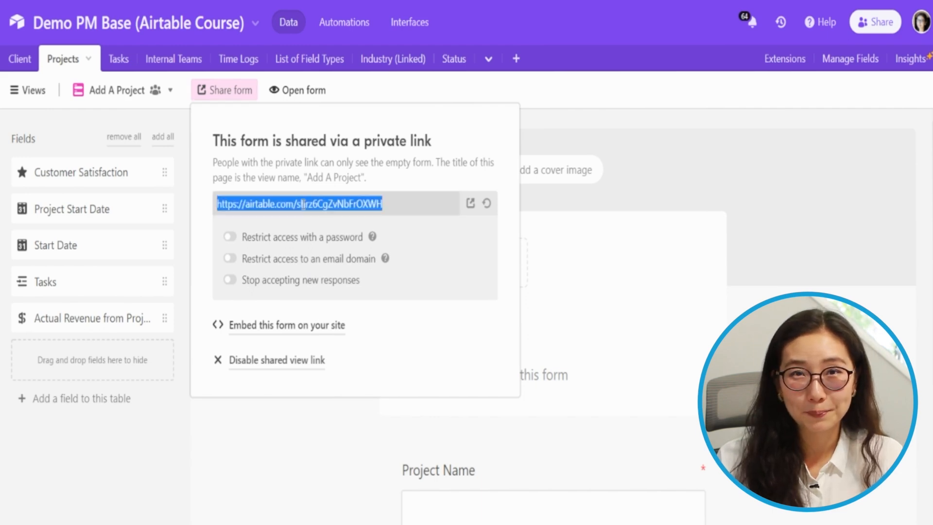
pyautogui.click(233, 1)
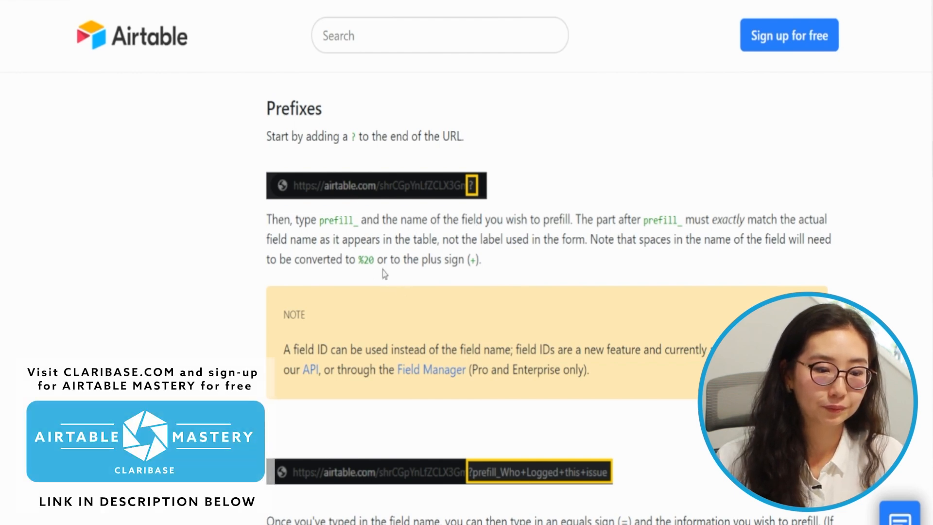
pyautogui.click(116, 1)
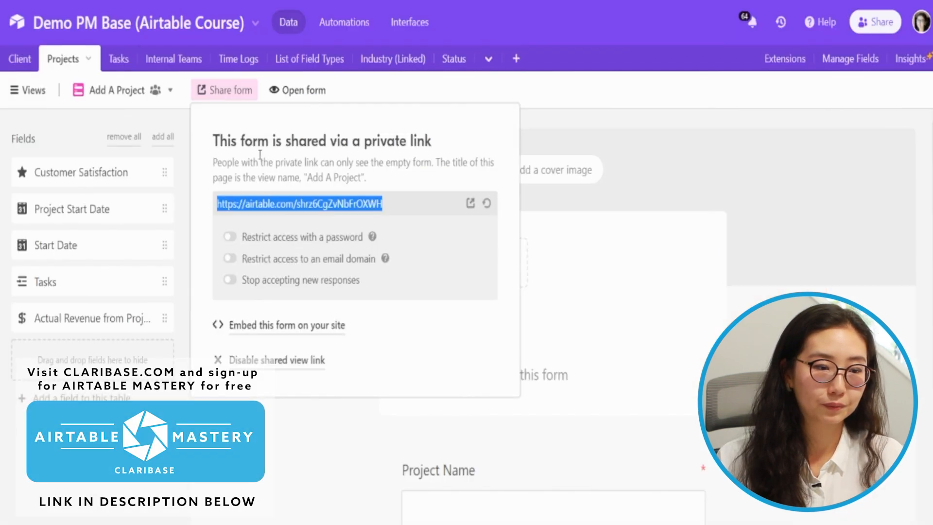
pyautogui.click(536, 185)
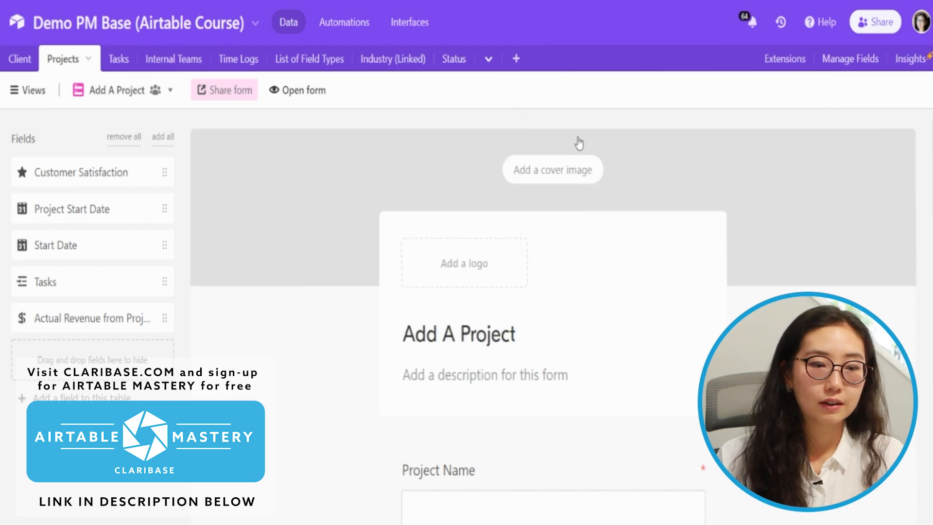
pyautogui.click(700, 74)
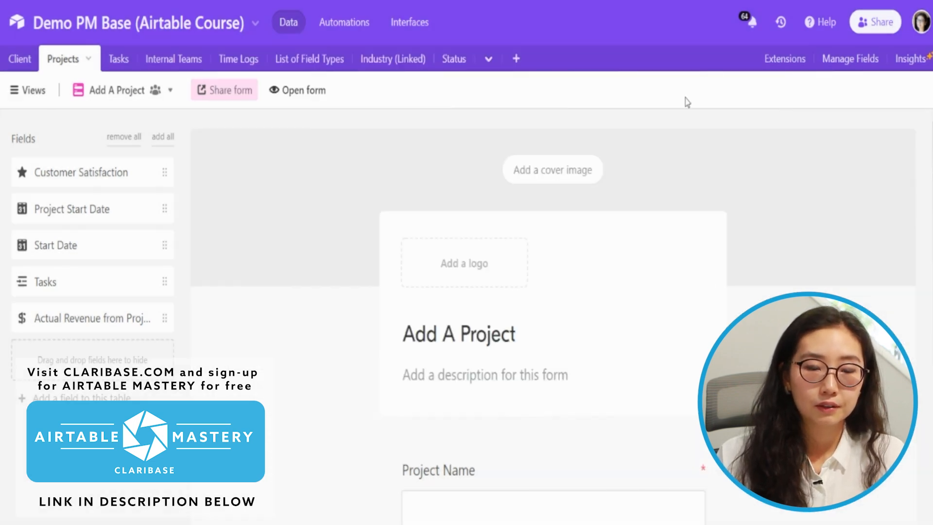
pyautogui.scroll(-5, 595, 332)
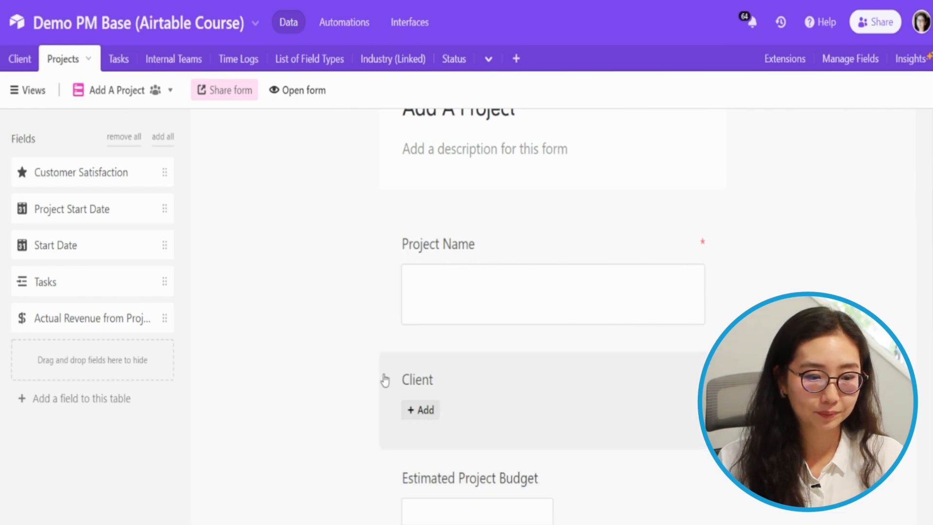
# Check that the form's linked field is named Client, then switch to the Client table
pyautogui.click(434, 384)
pyautogui.moveTo(438, 430); pyautogui.dragTo(383, 431)
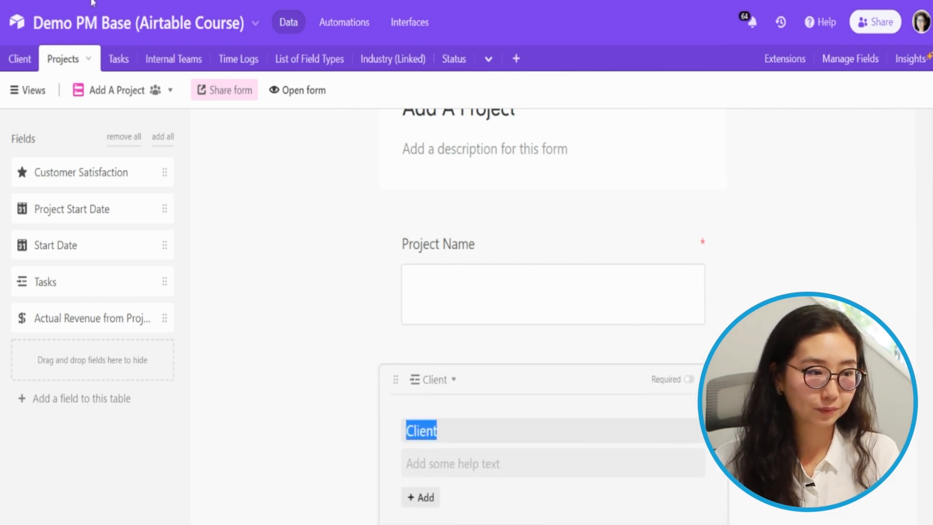
pyautogui.click(14, 64)
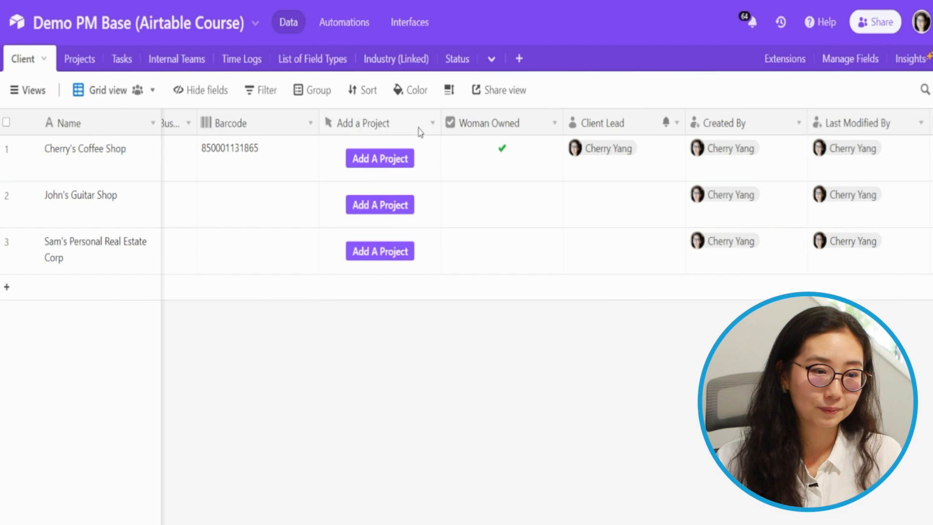
# Add '?prefill_Client=' to the Add a Project button's URL formula
pyautogui.doubleClick(420, 130)
pyautogui.click(545, 403)
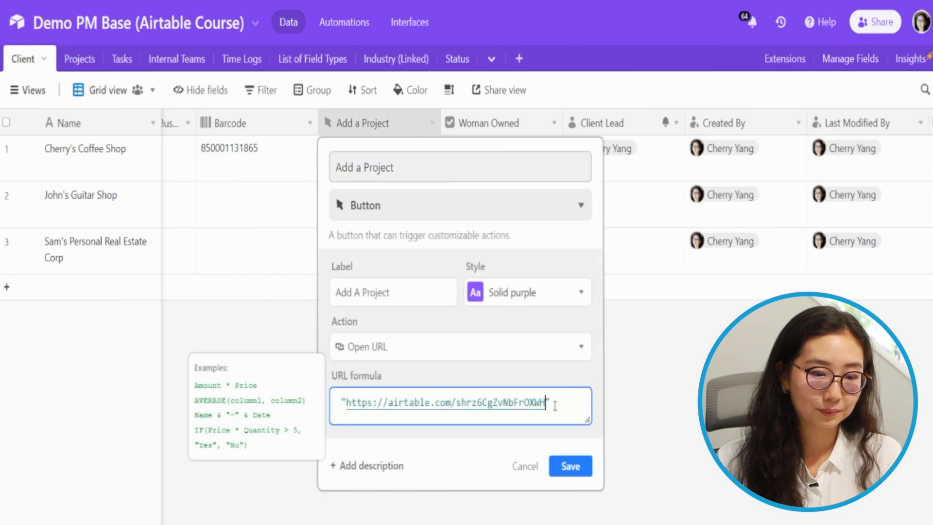
pyautogui.write('?Client')
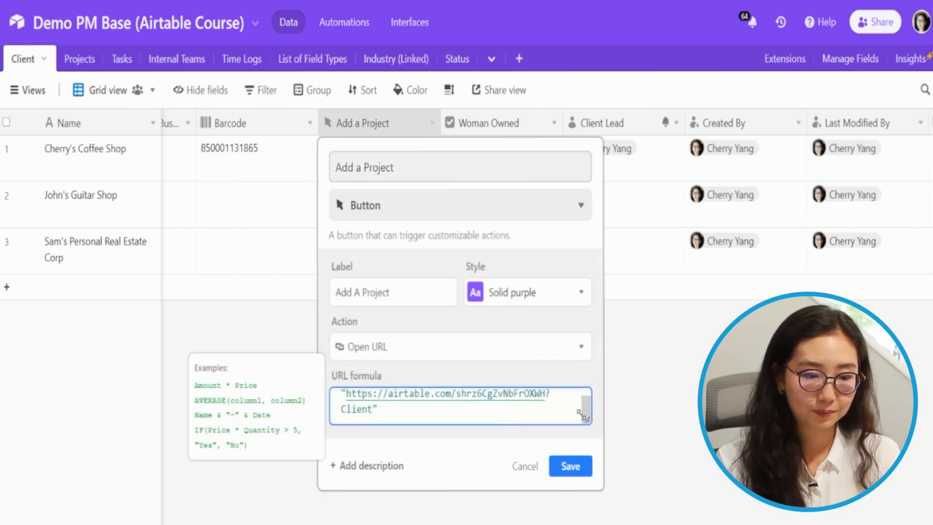
pyautogui.press('Home')
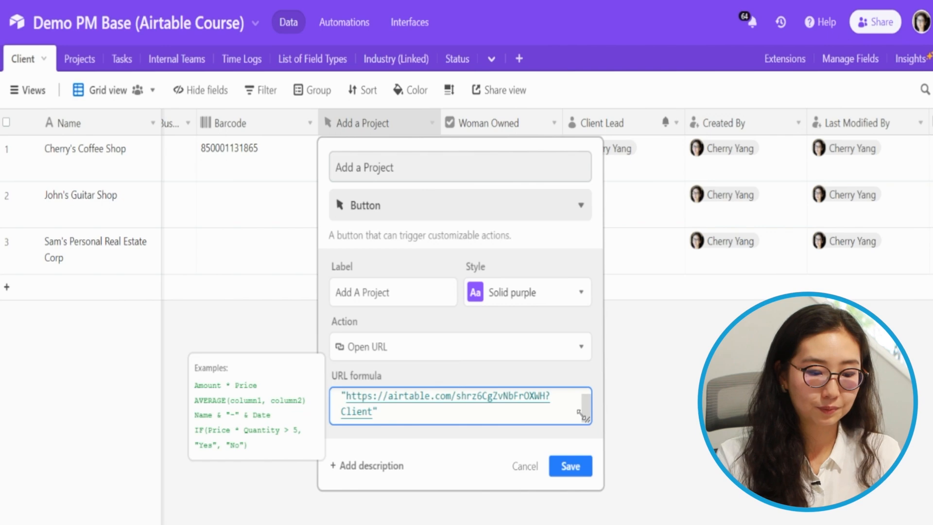
pyautogui.write('prefill_')
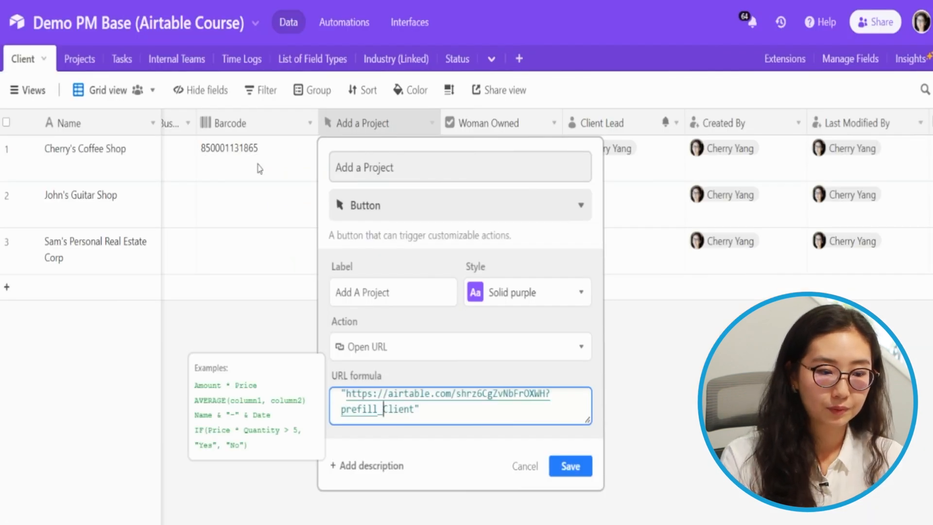
pyautogui.click(558, 399)
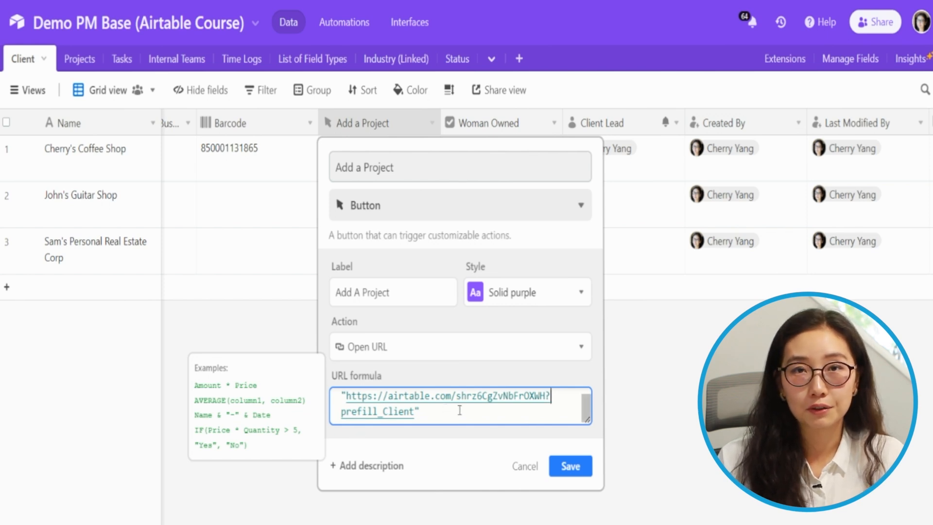
pyautogui.click(501, 412)
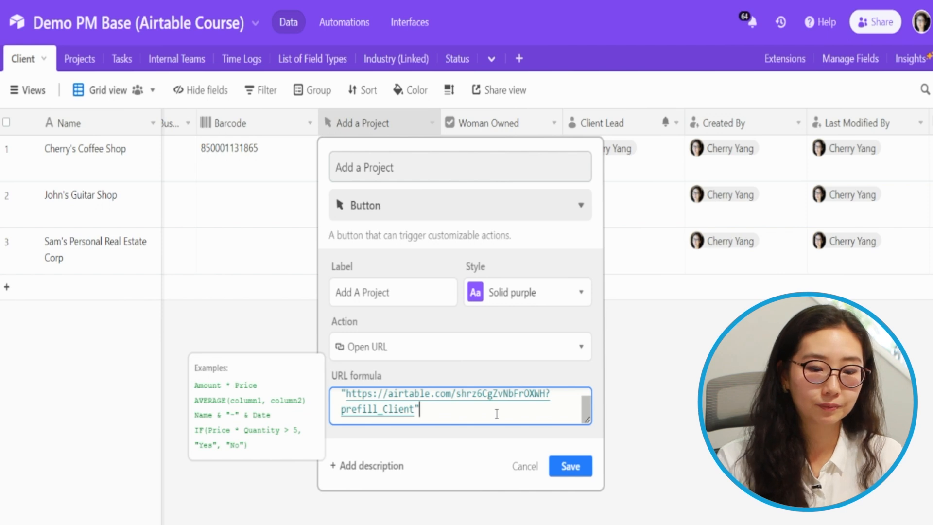
pyautogui.write('=')
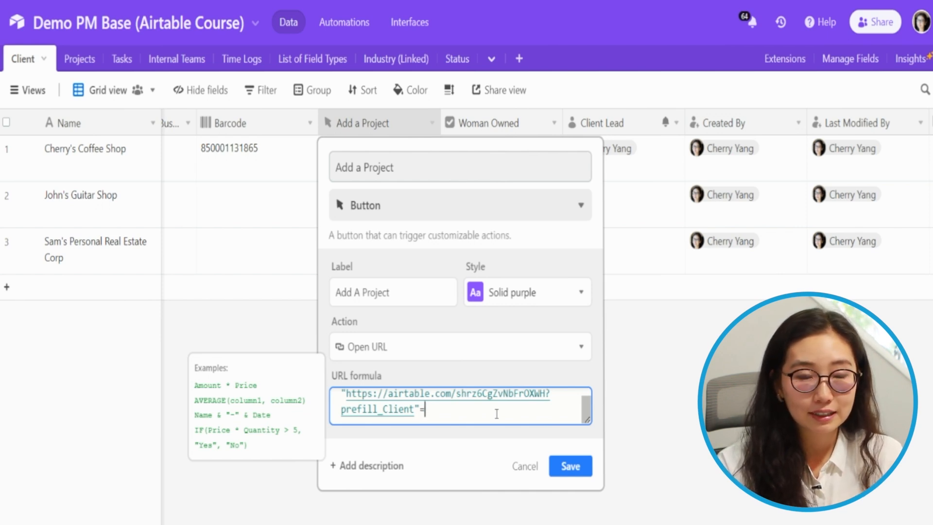
pyautogui.press('BackSpace')
pyautogui.write('=')
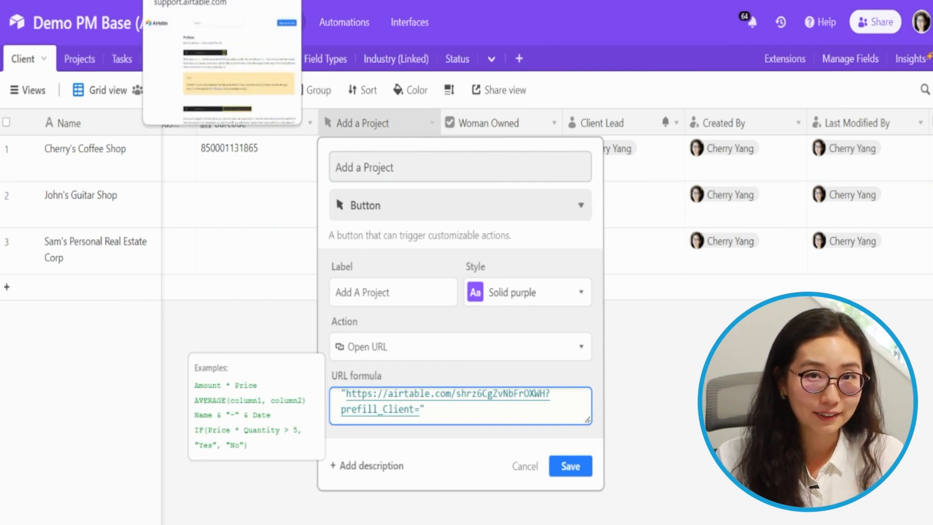
# After checking the help article, append '&name' to the formula and save it
pyautogui.click(194, 1)
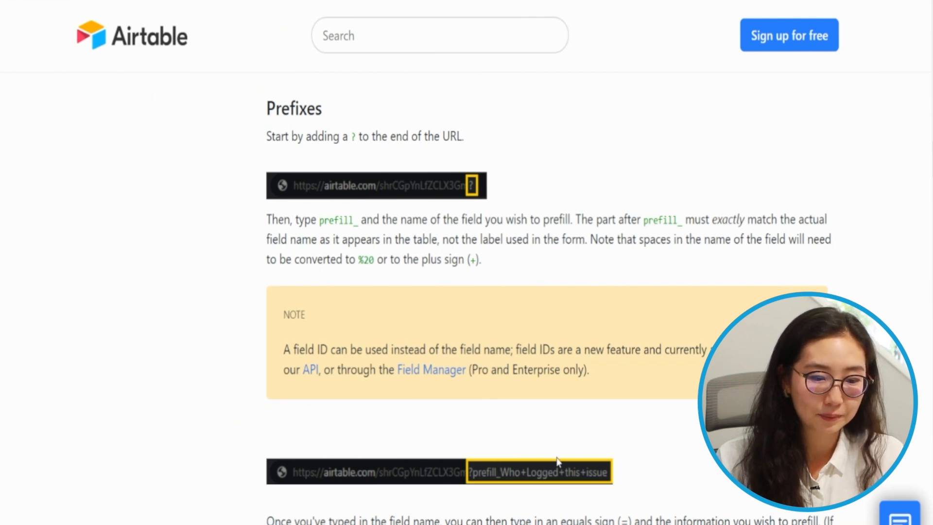
pyautogui.scroll(-9, 557, 460)
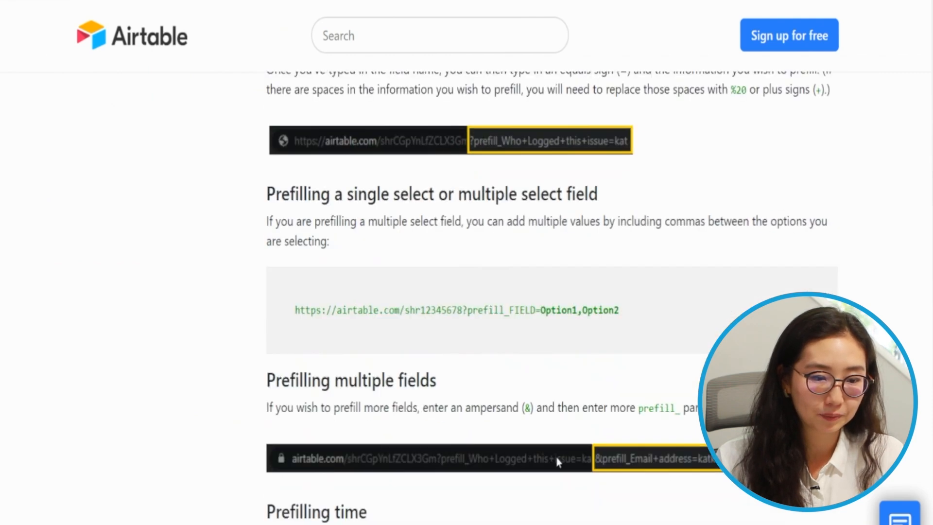
pyautogui.scroll(4, 557, 459)
pyautogui.scroll(-4, 557, 457)
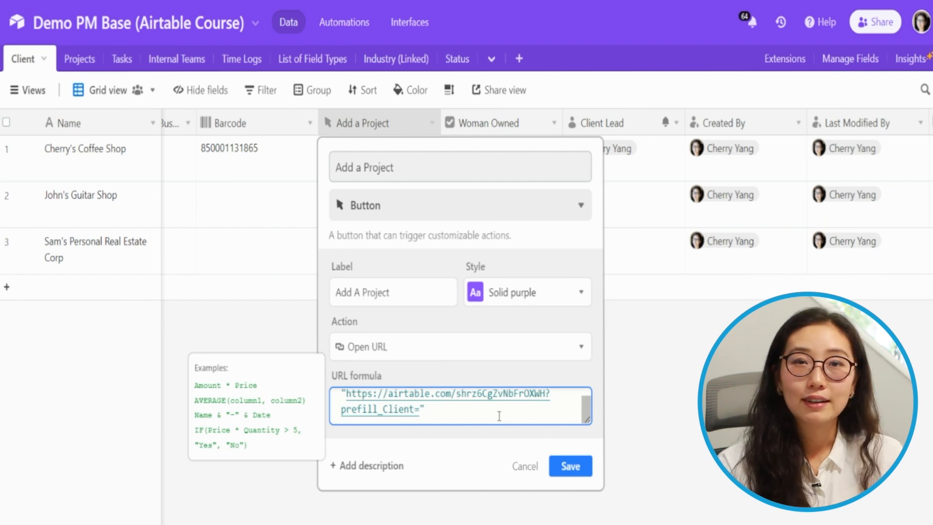
pyautogui.write('&')
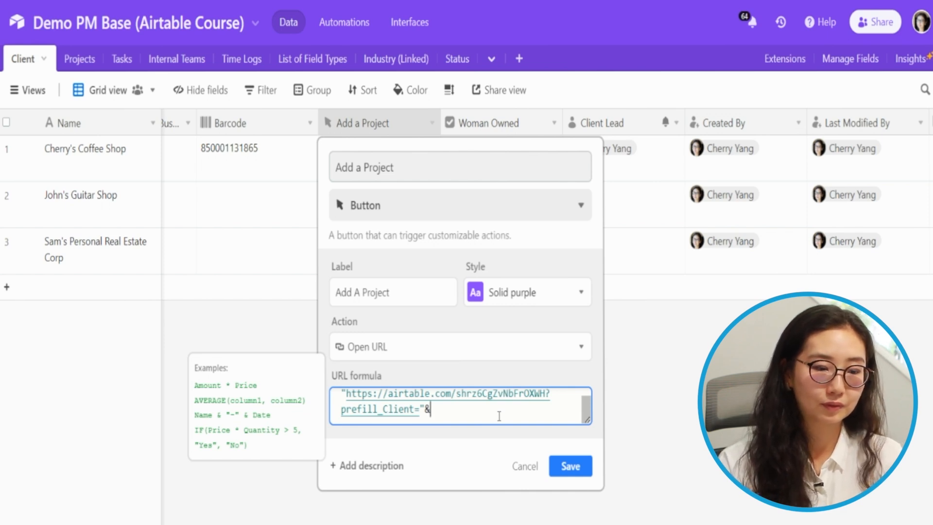
pyautogui.write('name')
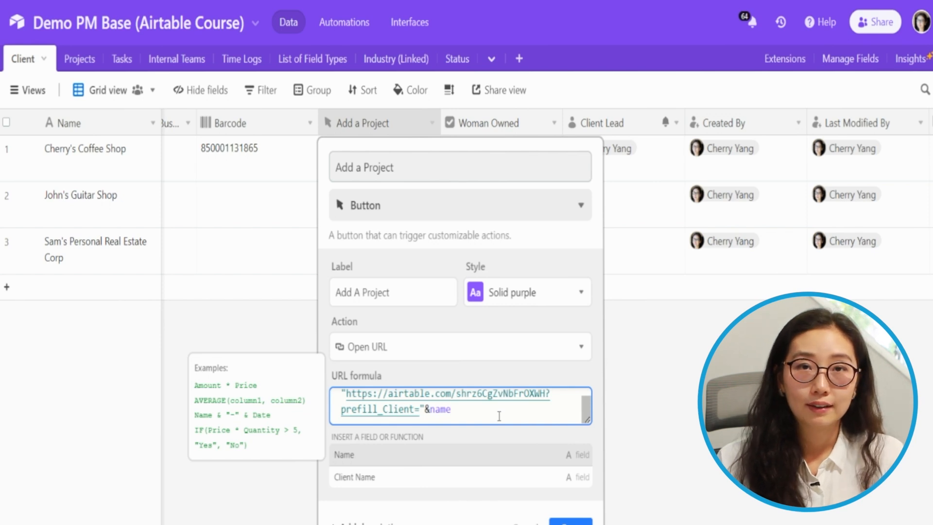
pyautogui.click(570, 522)
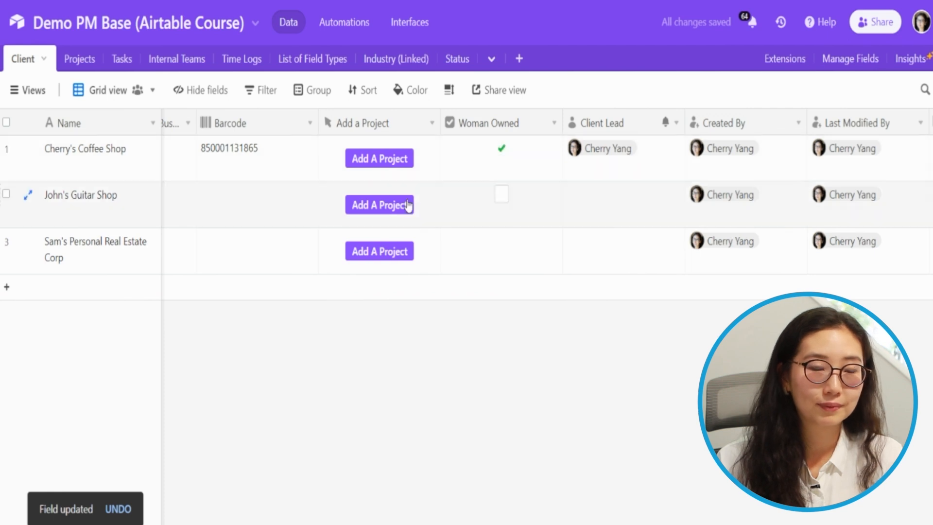
# Open Cherry's Coffee Shop's project form with Client prefilled, then reopen the button settings
pyautogui.click(407, 132)
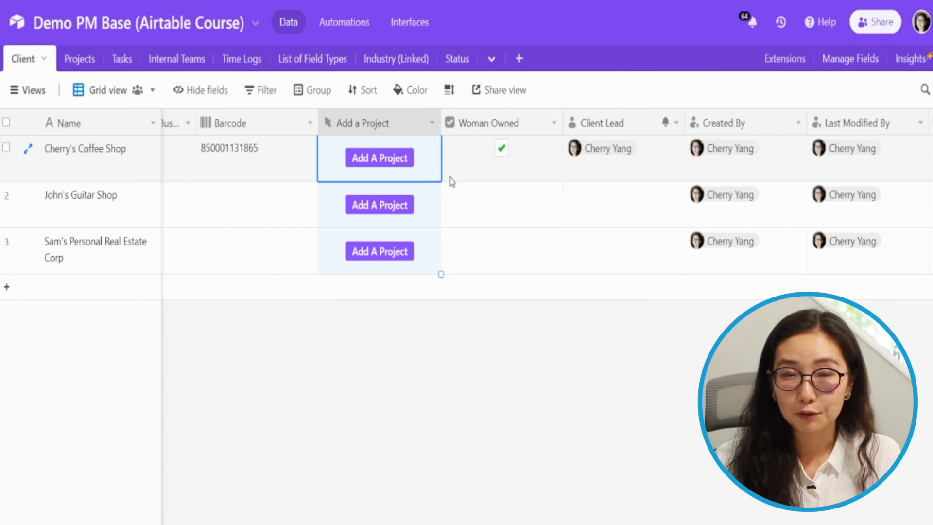
pyautogui.click(400, 166)
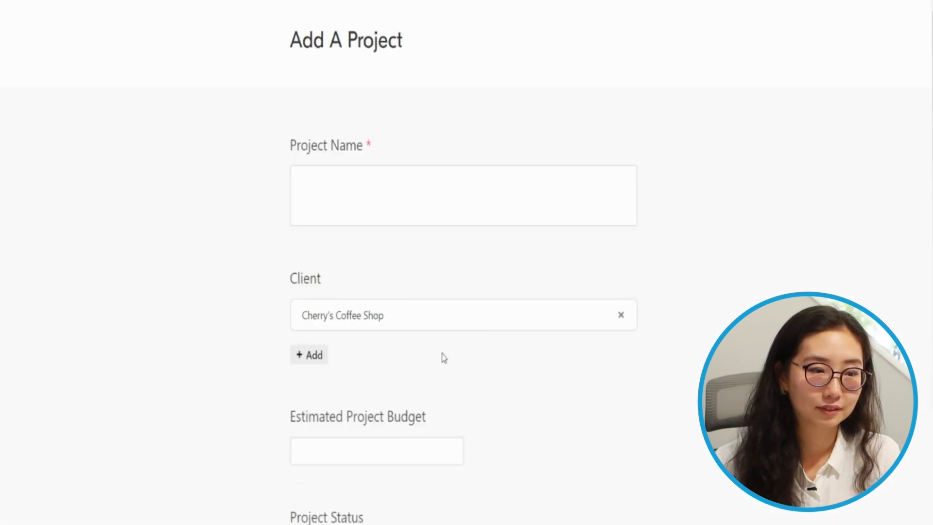
pyautogui.scroll(-5, 404, 298)
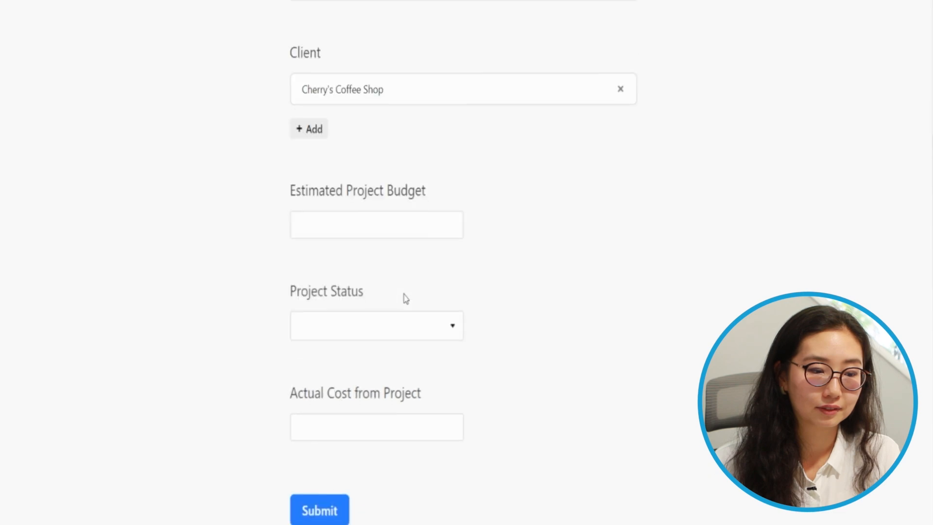
pyautogui.scroll(5, 404, 297)
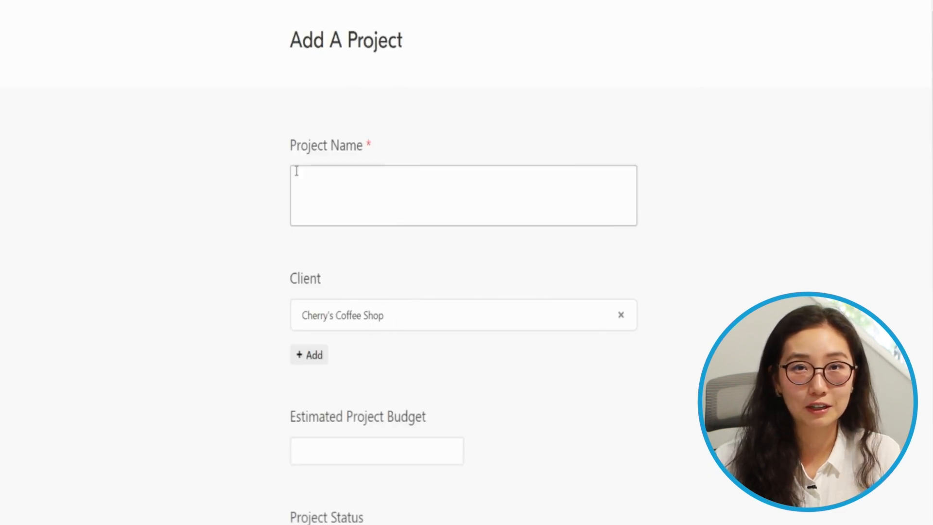
pyautogui.click(384, 169)
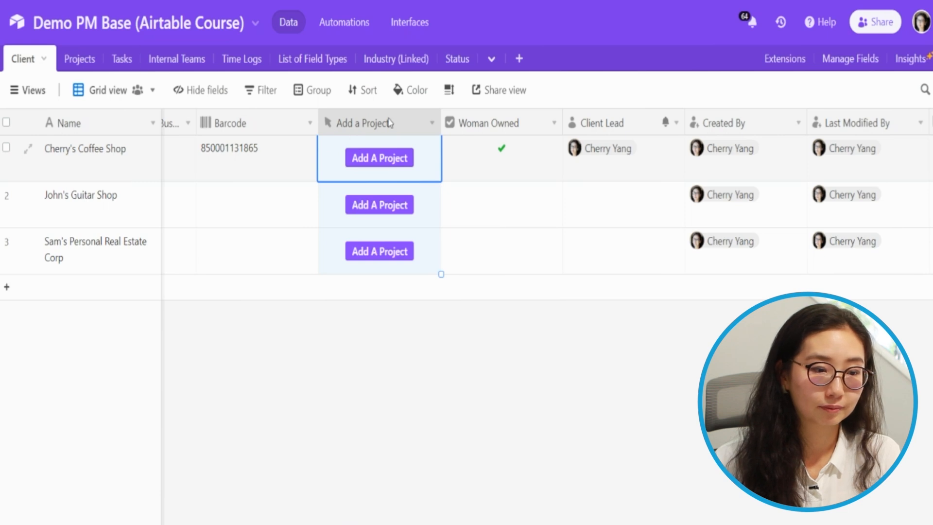
pyautogui.doubleClick(389, 125)
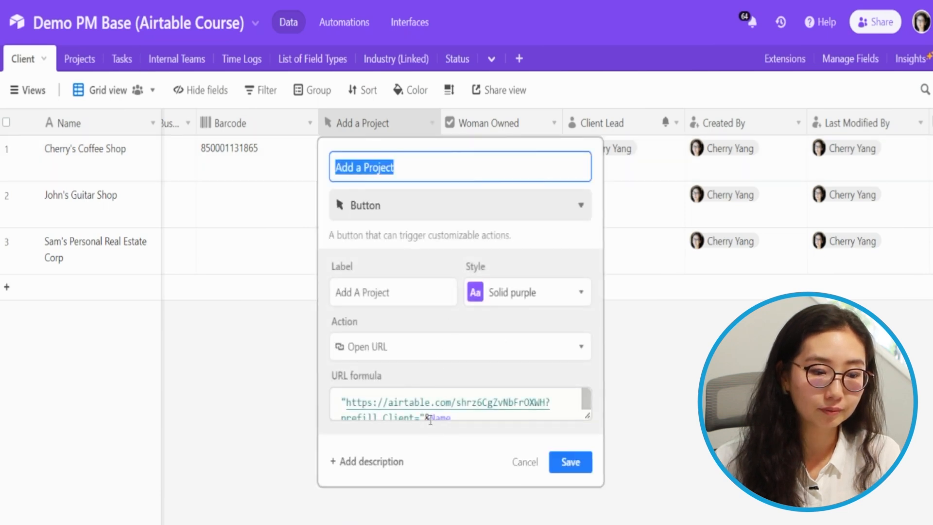
# Wrap Name in ENCODE_URL_COMPONENT() in the button's URL formula and save it
pyautogui.click(430, 419)
pyautogui.write('en')
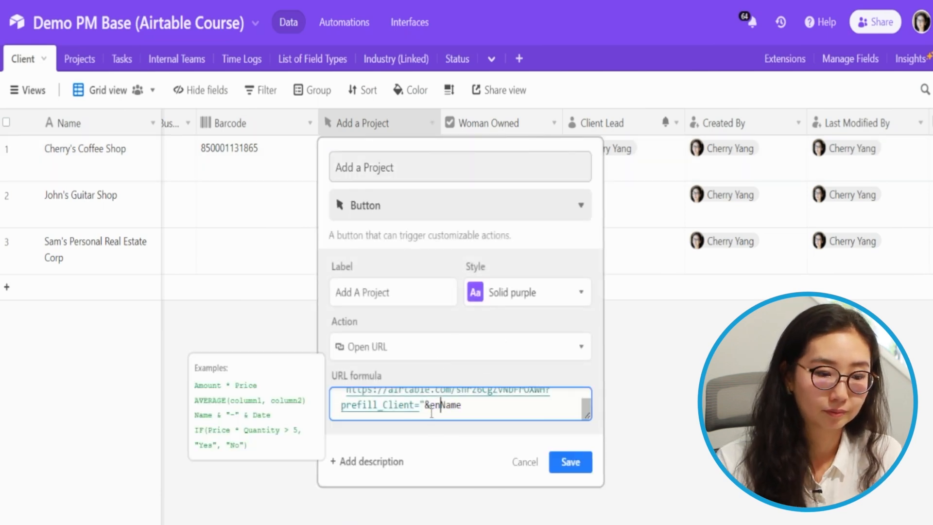
pyautogui.write('c')
pyautogui.press('Tab')
pyautogui.write('Name')
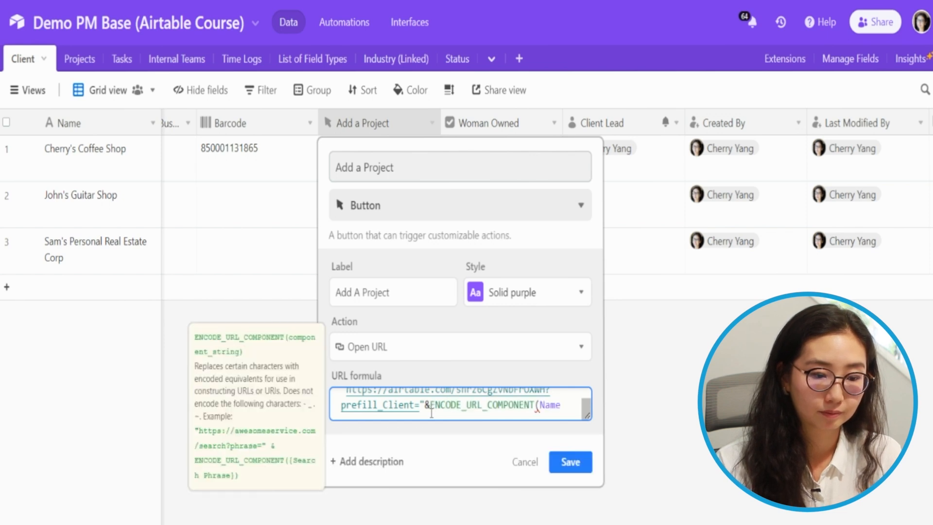
pyautogui.write(')')
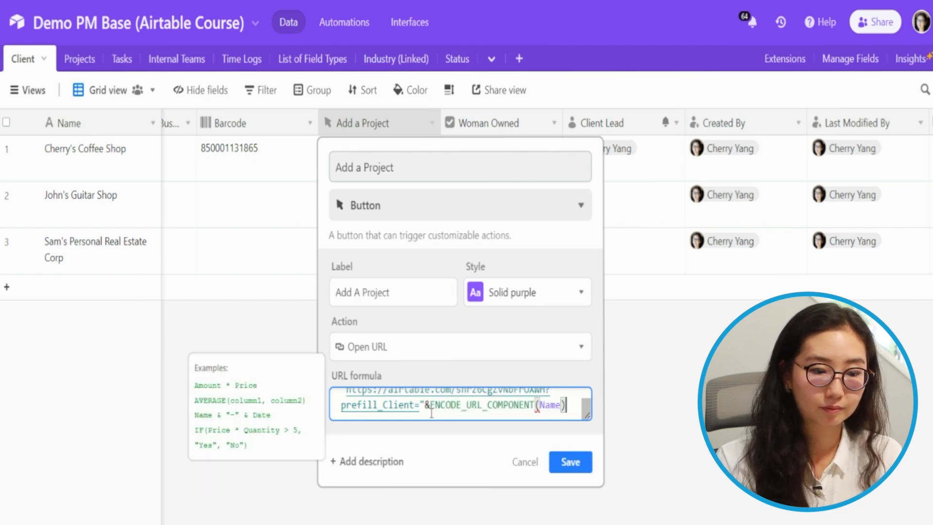
pyautogui.moveTo(431, 412); pyautogui.dragTo(601, 417)
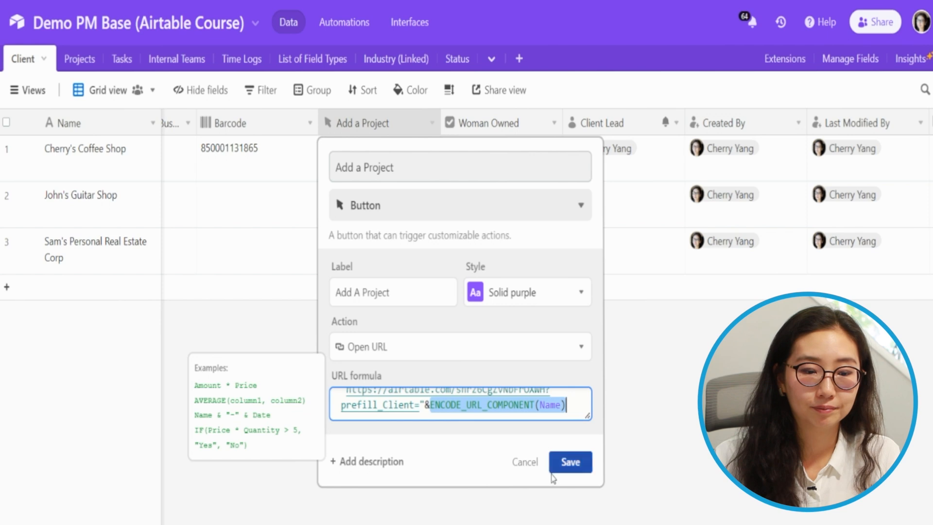
pyautogui.click(570, 462)
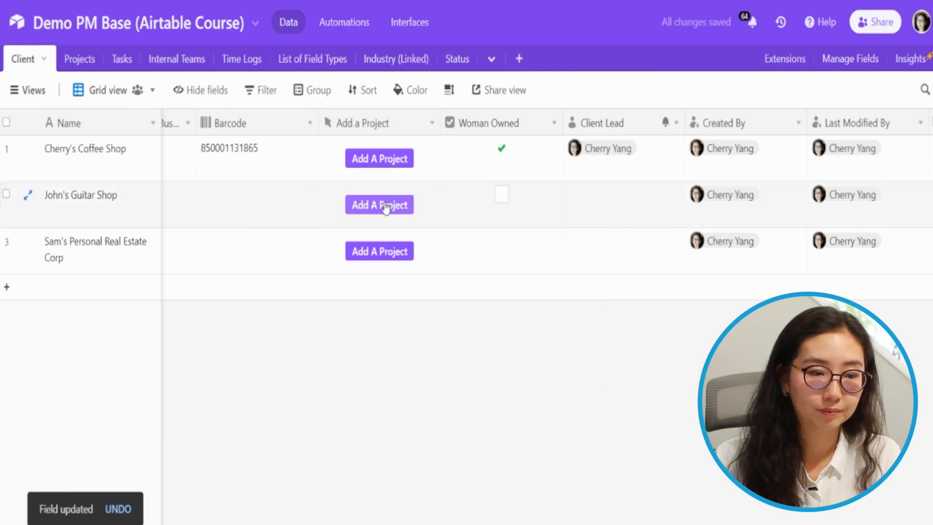
# Test John's Guitar Shop's Add A Project link, then open the Extensions panel and marketplace
pyautogui.click(386, 205)
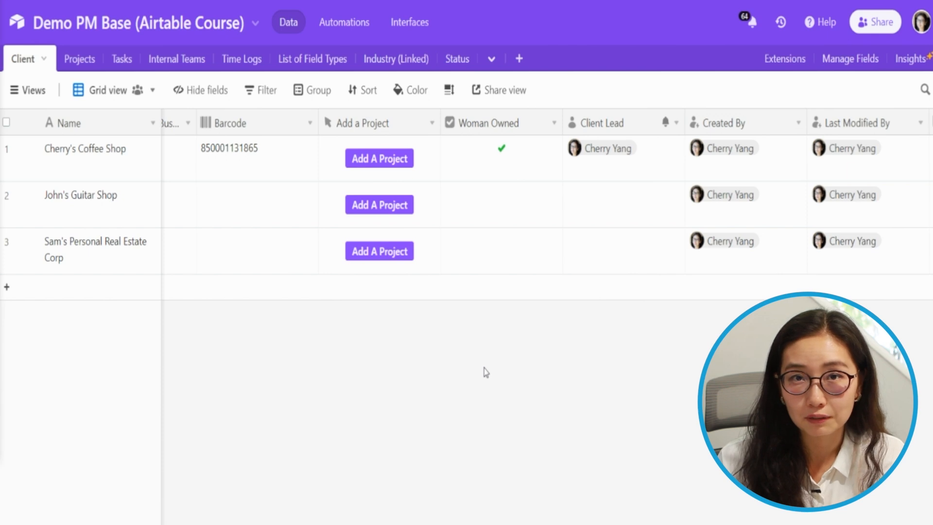
pyautogui.click(788, 59)
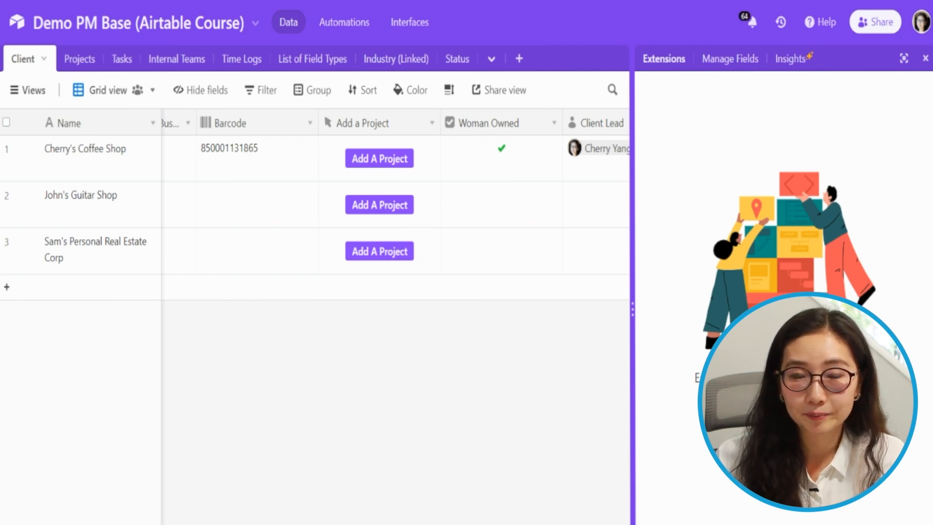
pyautogui.click(784, 424)
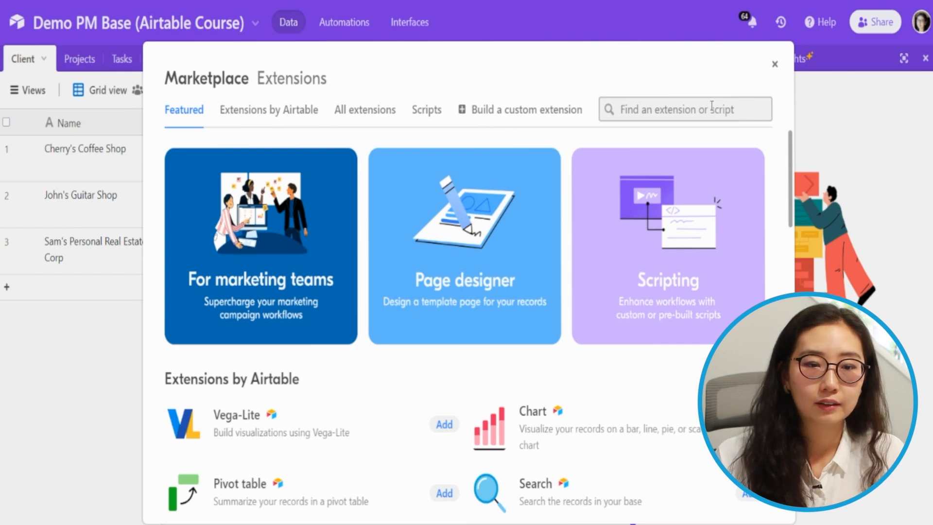
# Search the marketplace for 'prefil' and install the Prefilled Forms extension
pyautogui.click(869, 115)
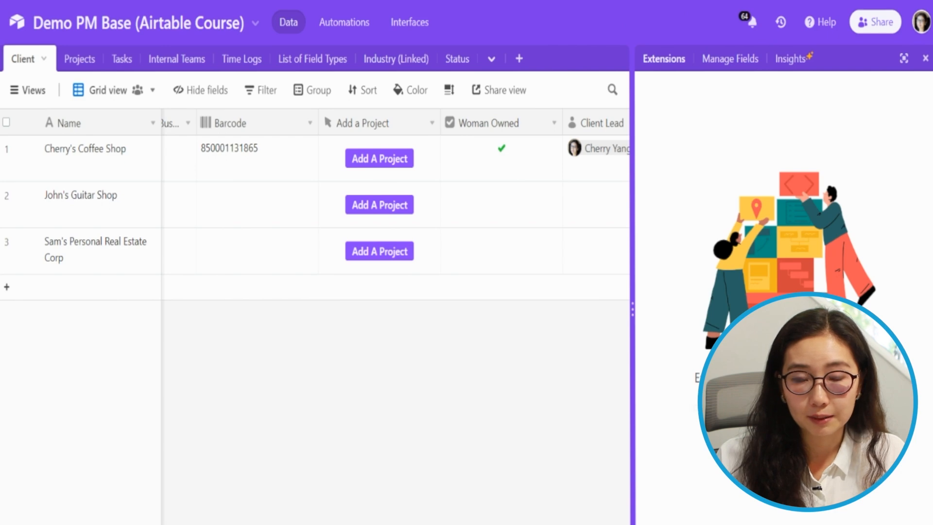
pyautogui.click(784, 428)
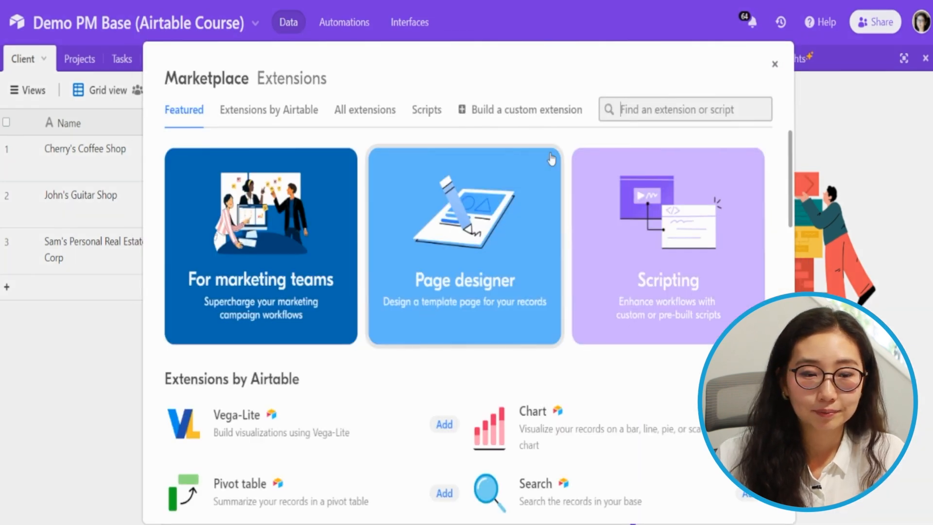
pyautogui.click(678, 127)
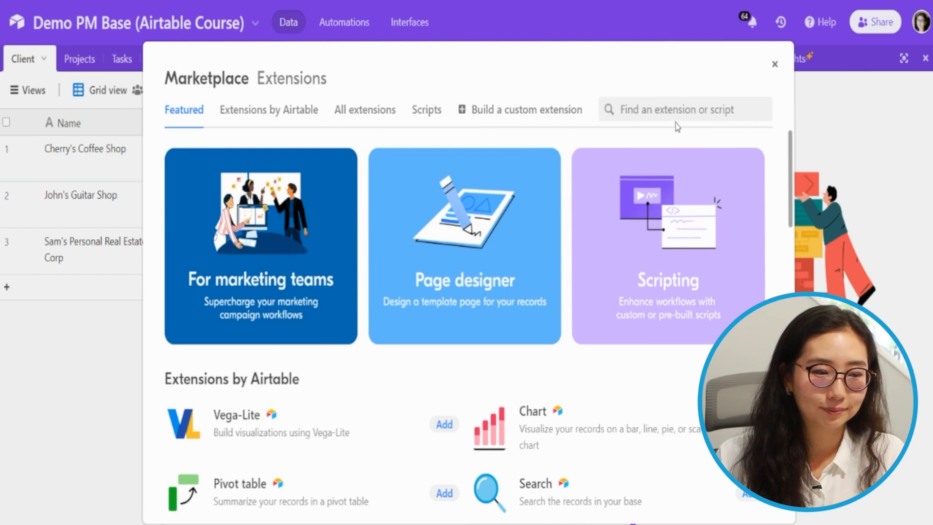
pyautogui.click(678, 111)
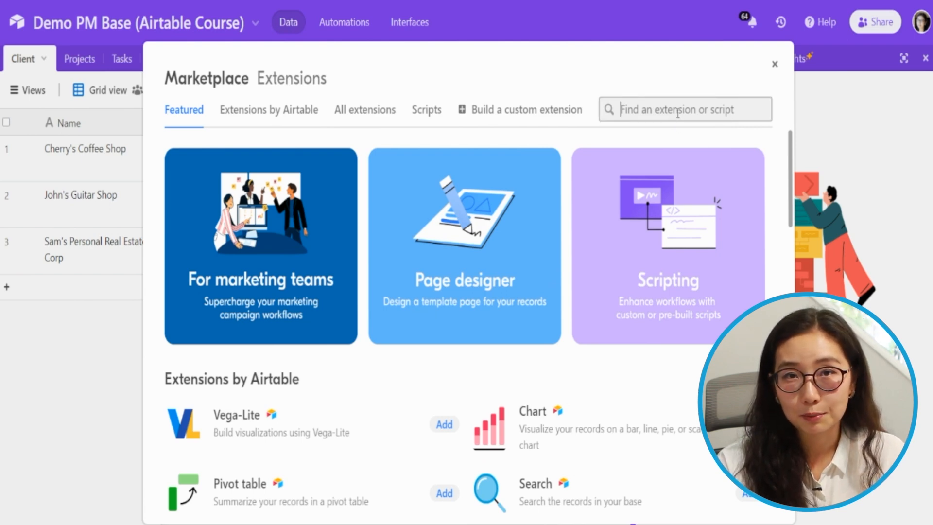
pyautogui.write('prefil')
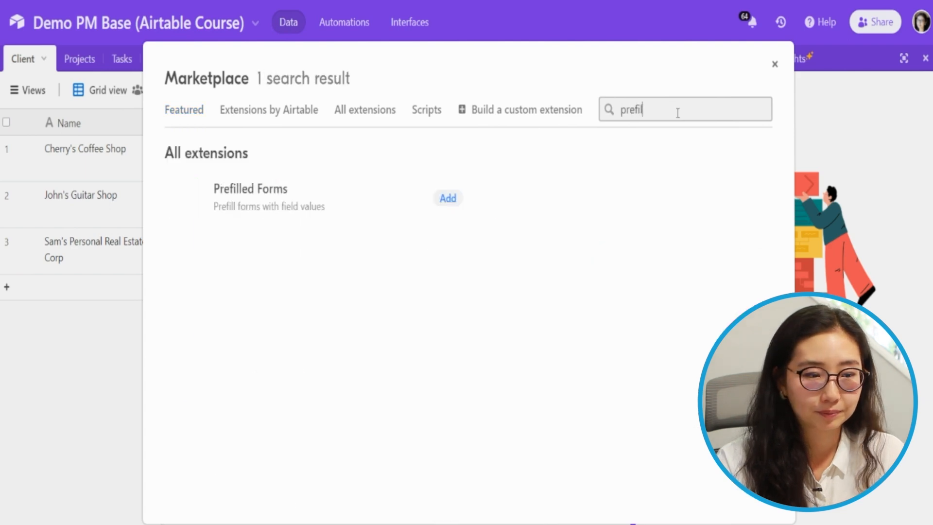
pyautogui.click(446, 198)
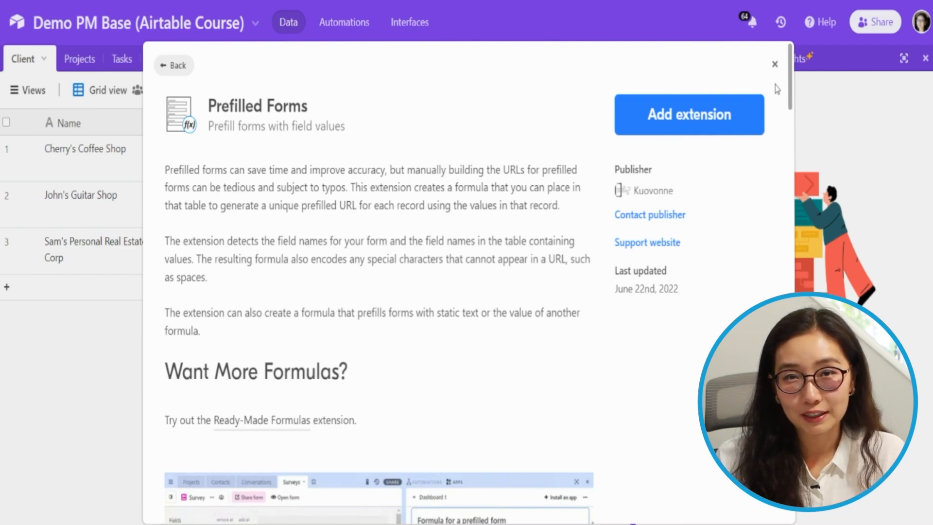
pyautogui.click(701, 119)
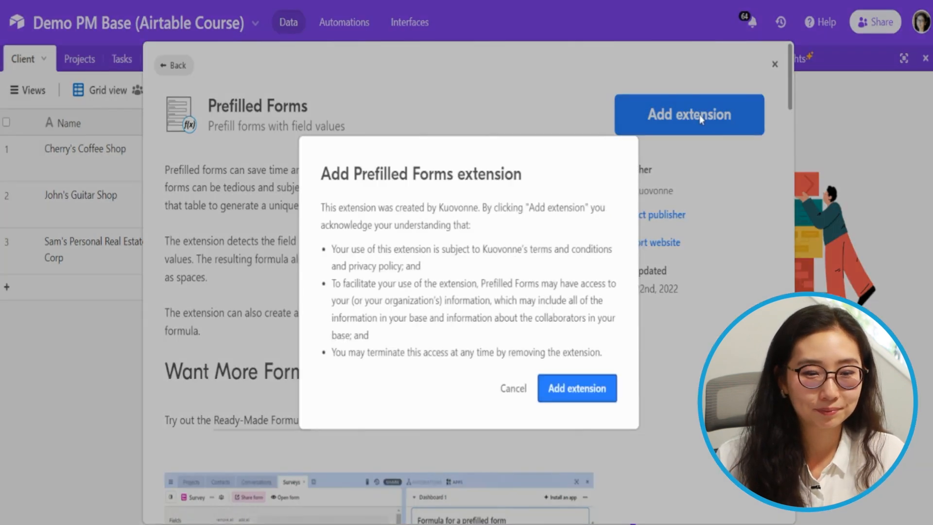
pyautogui.click(593, 400)
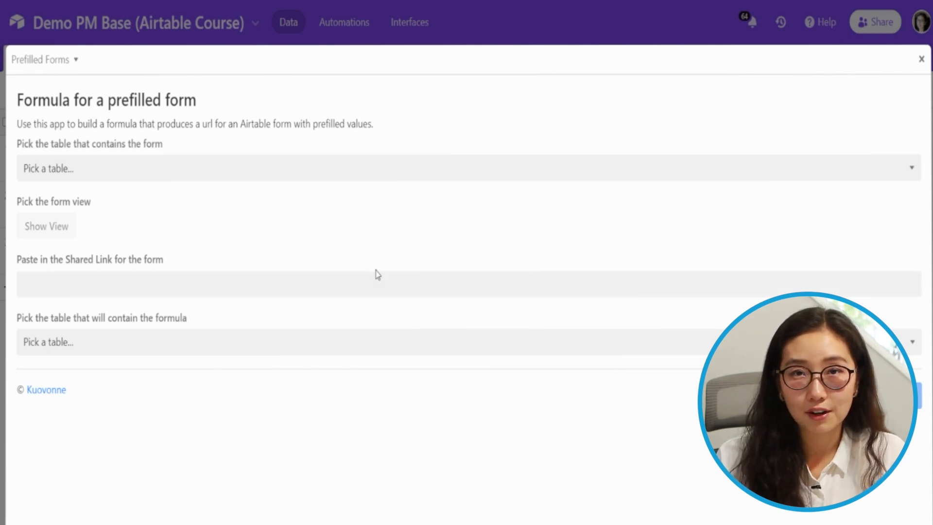
# Point the extension at the Projects table and its Add A Project form view
pyautogui.click(126, 174)
pyautogui.click(96, 221)
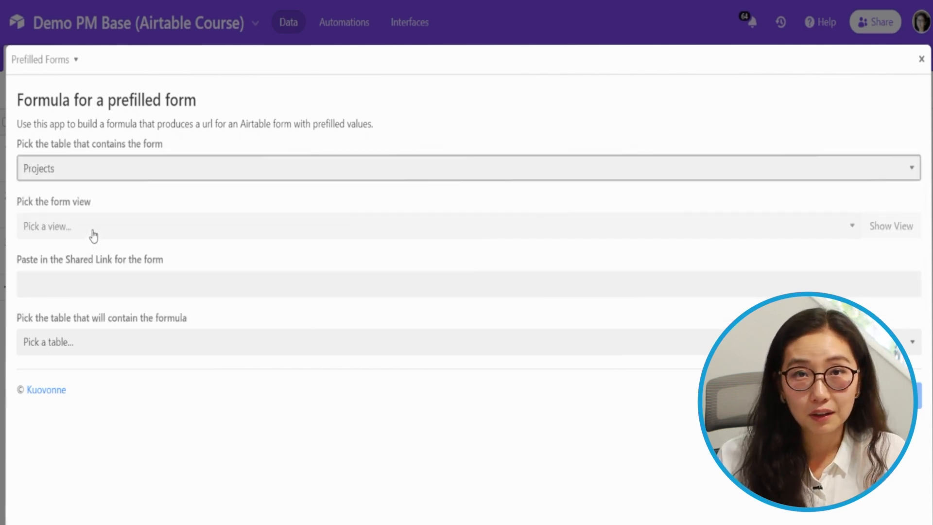
pyautogui.click(94, 236)
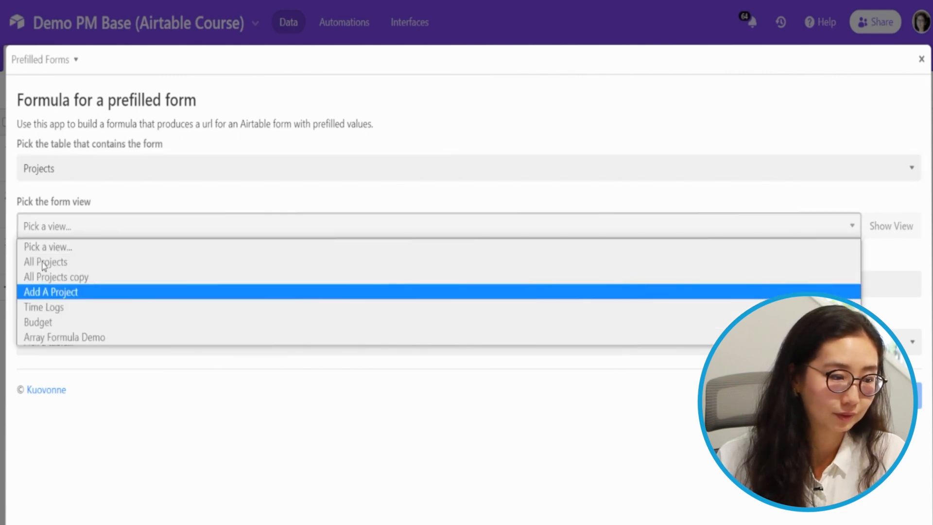
pyautogui.click(56, 291)
pyautogui.click(56, 291)
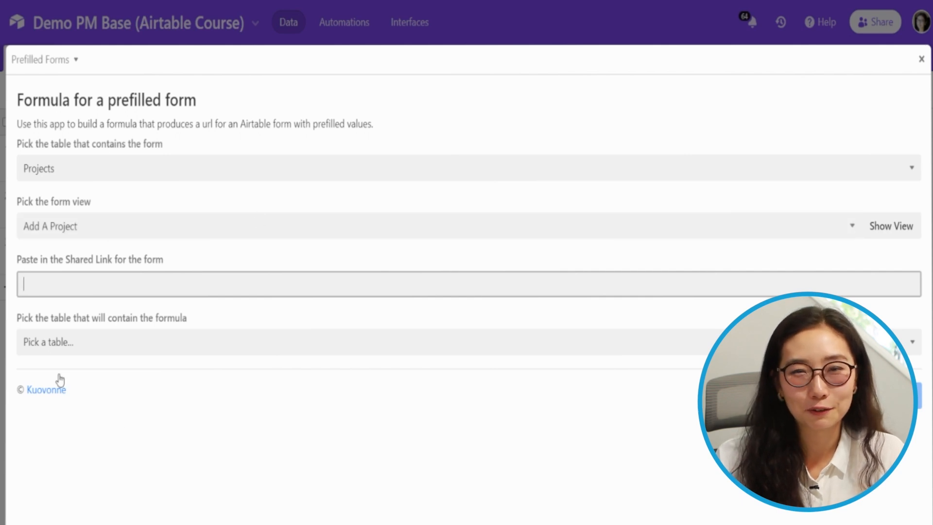
# Paste the form's shared link and choose Client as the formula's table
pyautogui.click(185, 4)
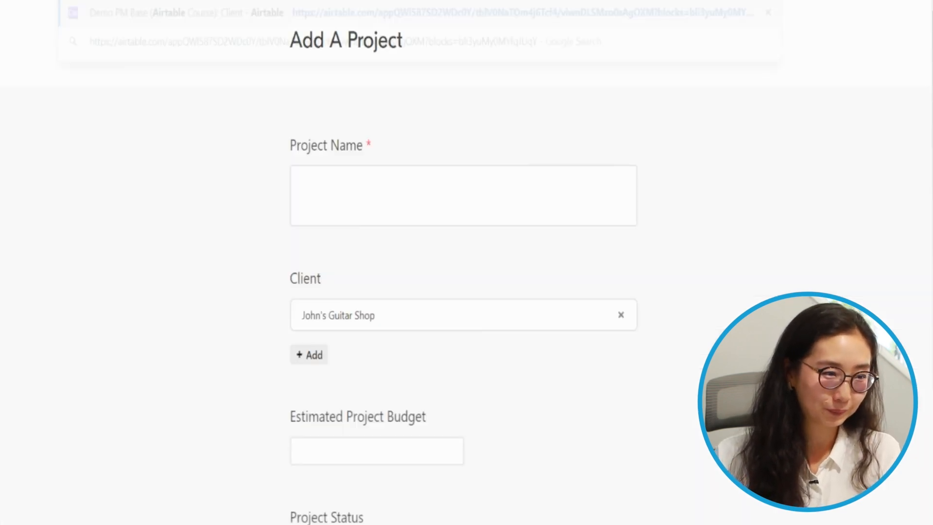
pyautogui.hotkey('ctrl', 'l')
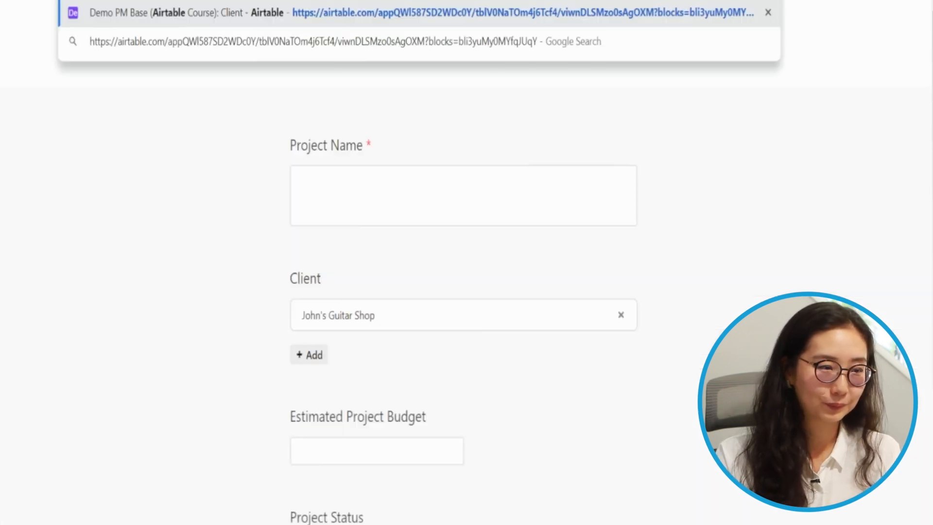
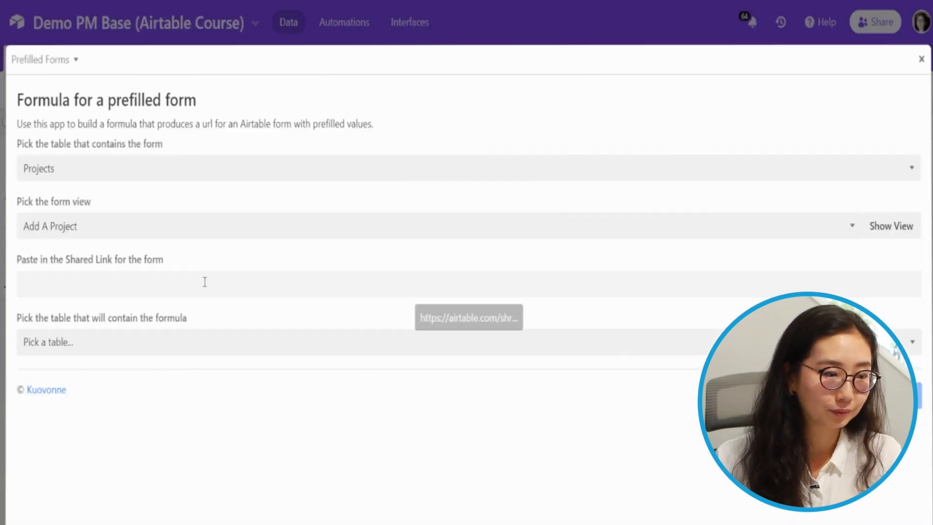
pyautogui.click(197, 286)
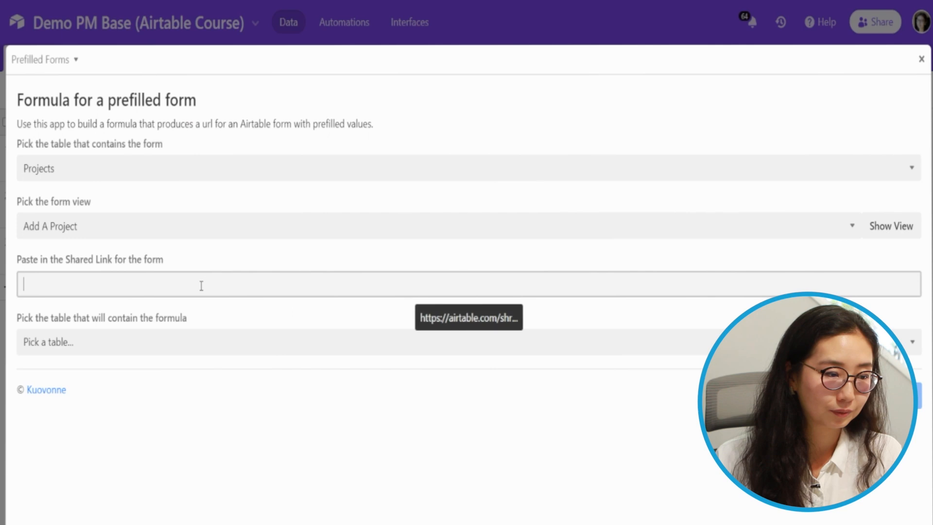
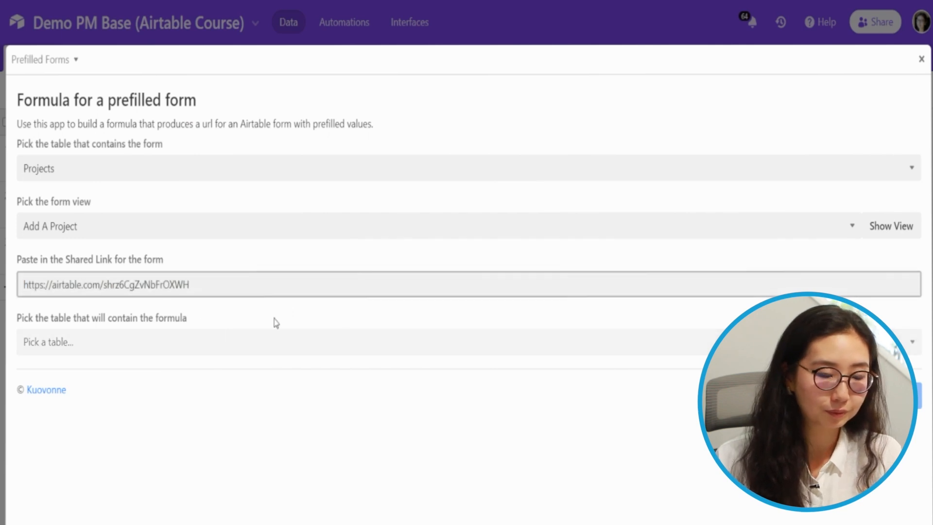
pyautogui.click(104, 351)
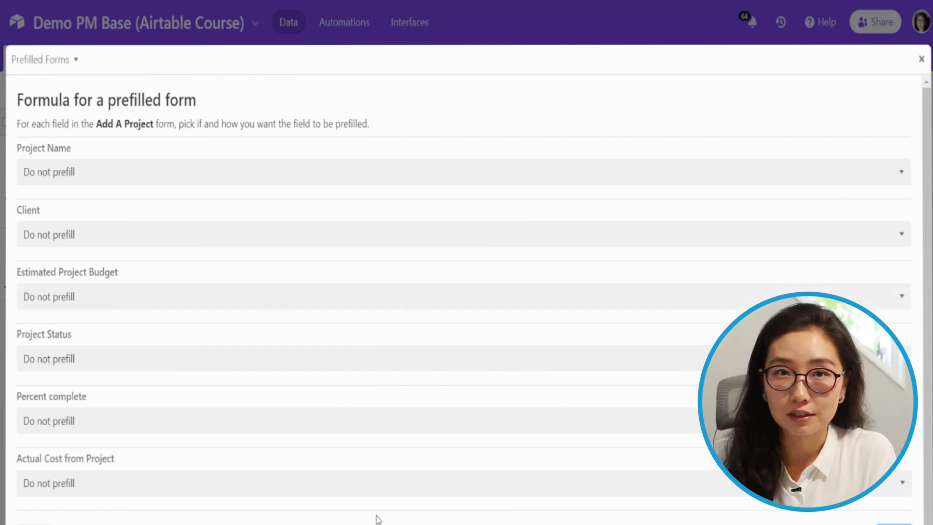
# Prefill the Client field with the value of the Client Name field
pyautogui.click(97, 243)
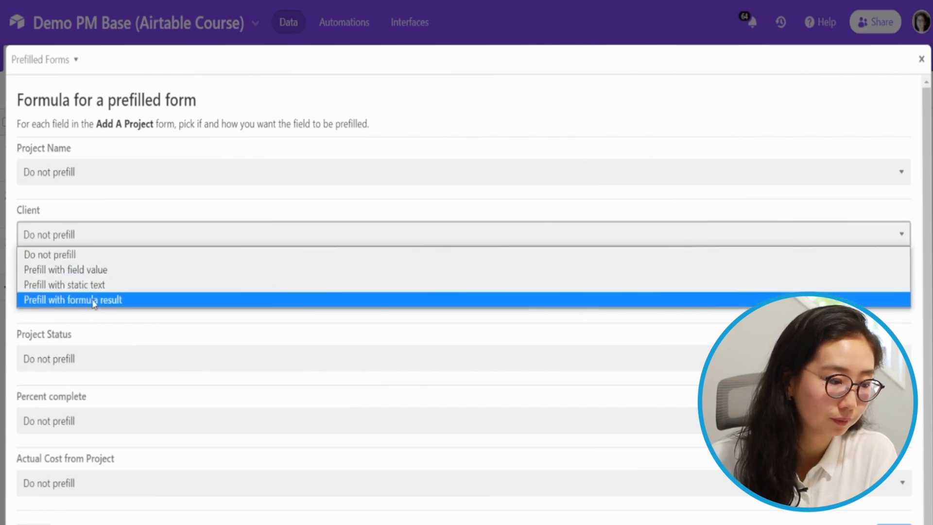
pyautogui.click(97, 275)
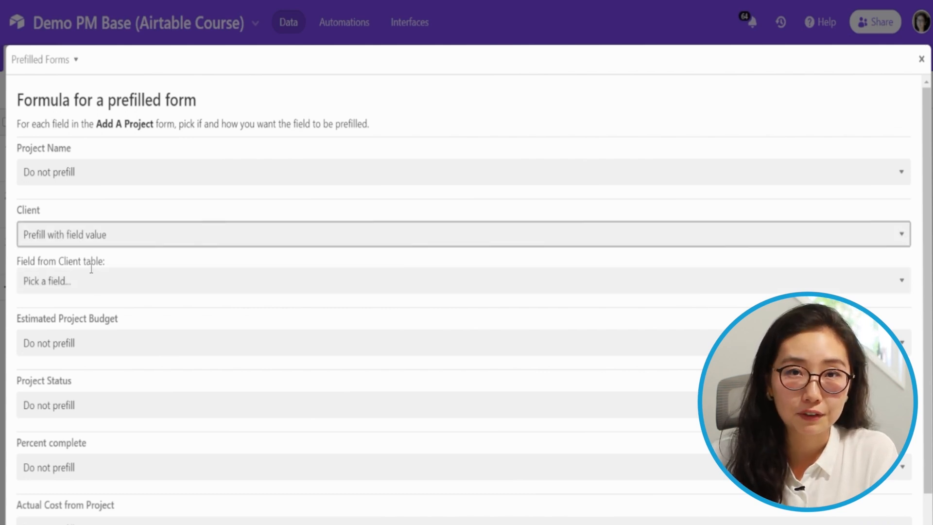
pyautogui.click(118, 280)
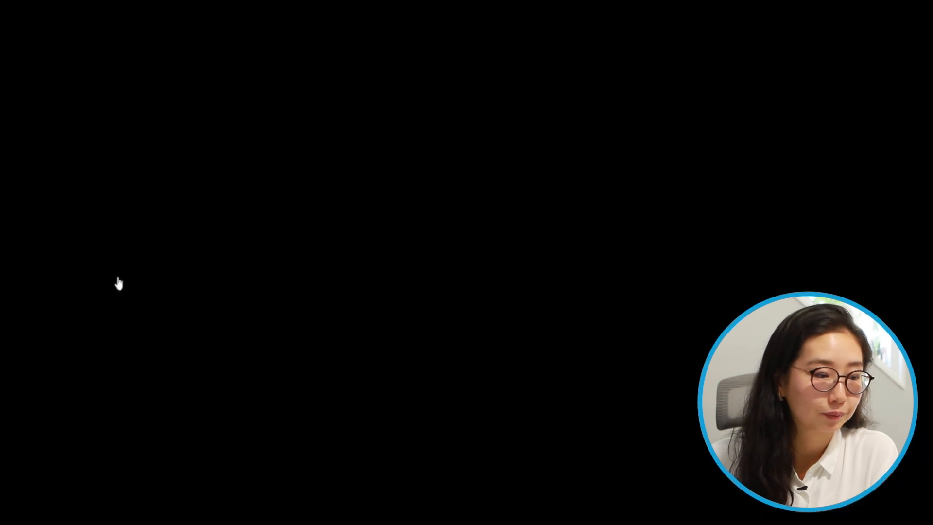
pyautogui.scroll(-1, 113, 59)
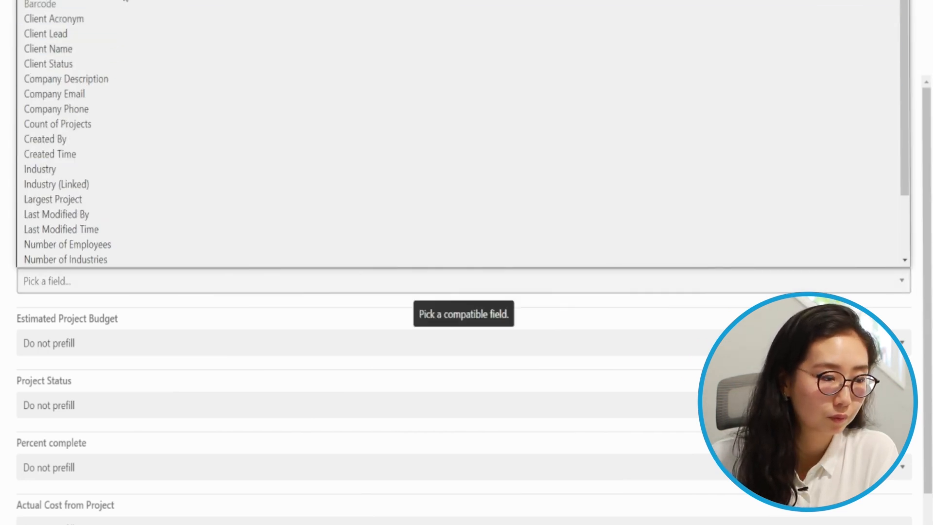
pyautogui.click(113, 52)
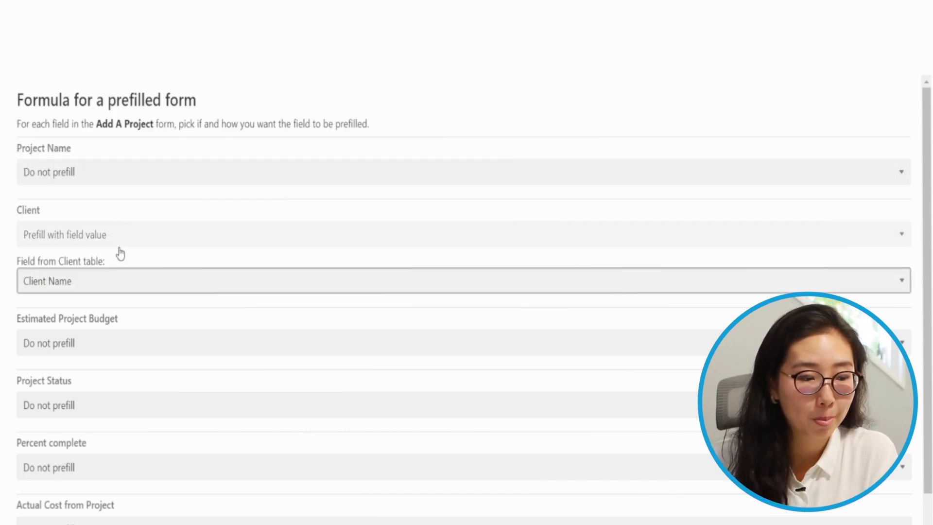
# Prefill Project Status with the static text 'New' and generate the formula
pyautogui.click(114, 408)
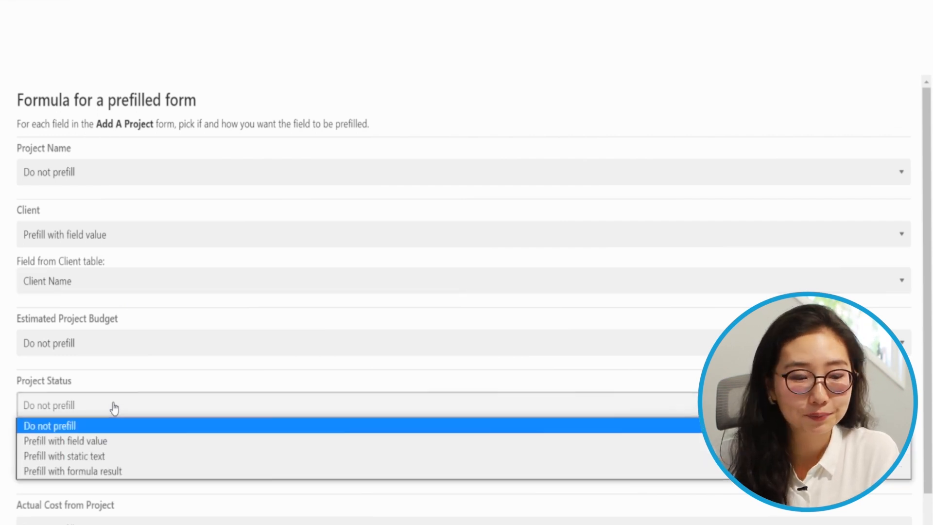
pyautogui.click(114, 452)
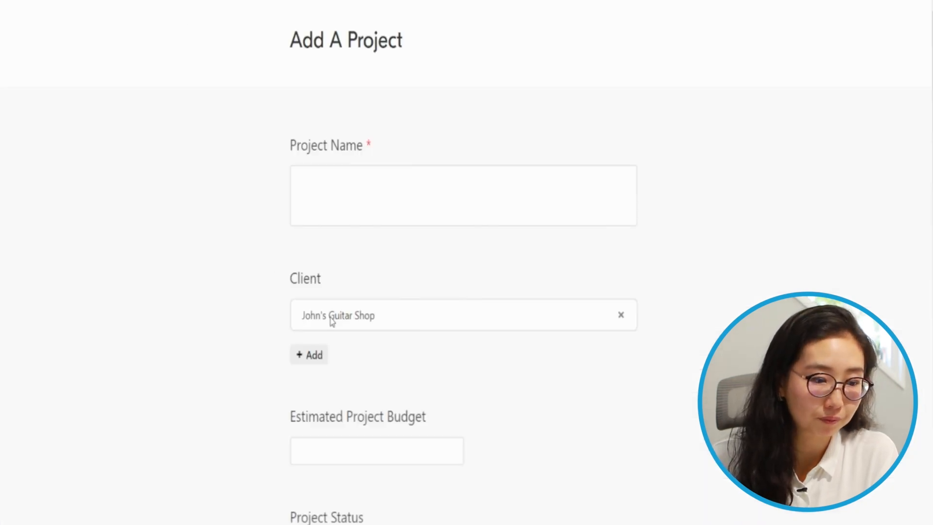
pyautogui.scroll(-5, 433, 345)
pyautogui.click(363, 326)
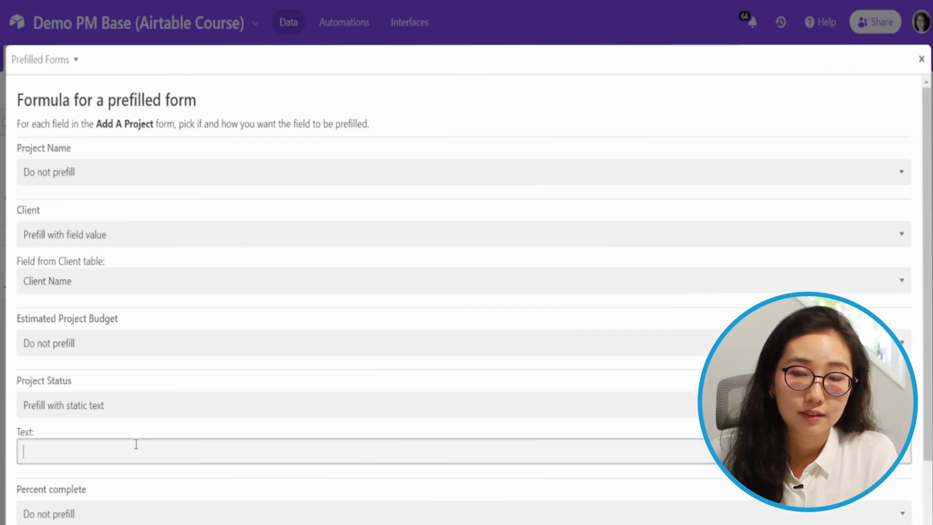
pyautogui.click(136, 443)
pyautogui.write('New')
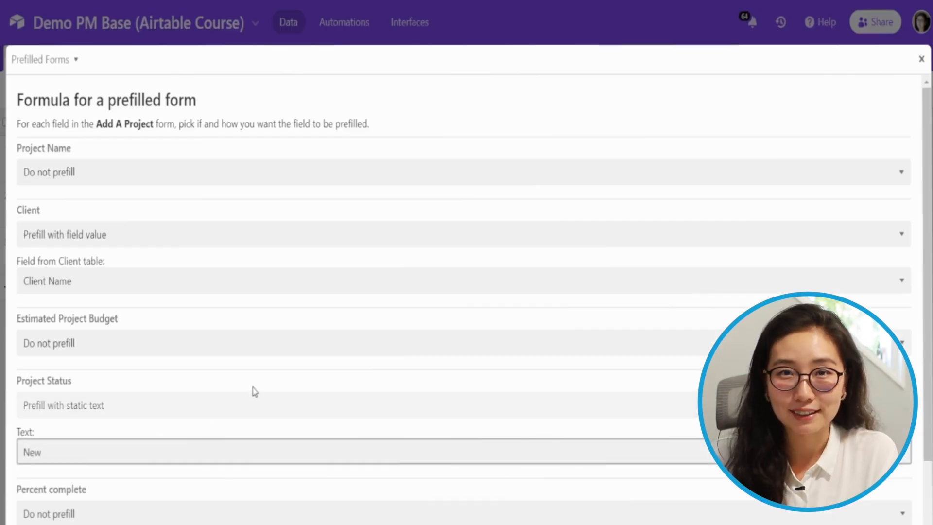
pyautogui.scroll(-2, 253, 390)
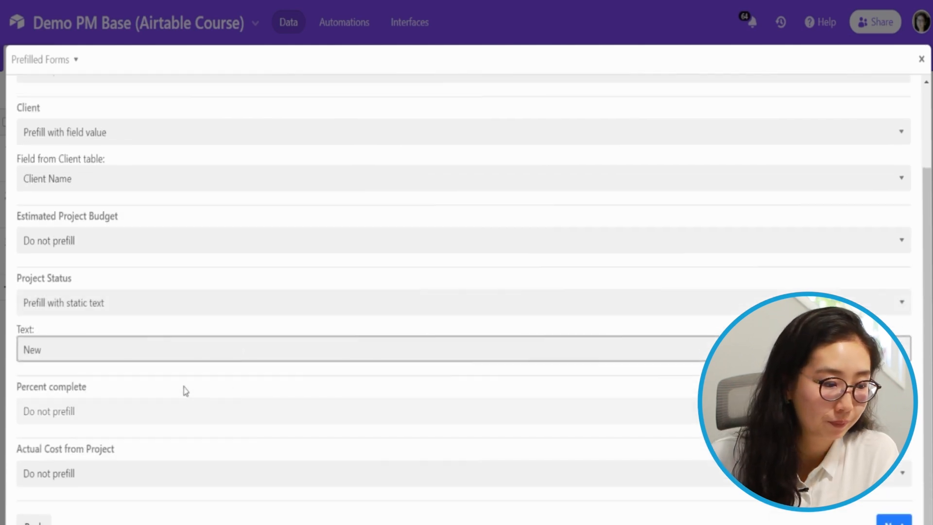
pyautogui.click(902, 520)
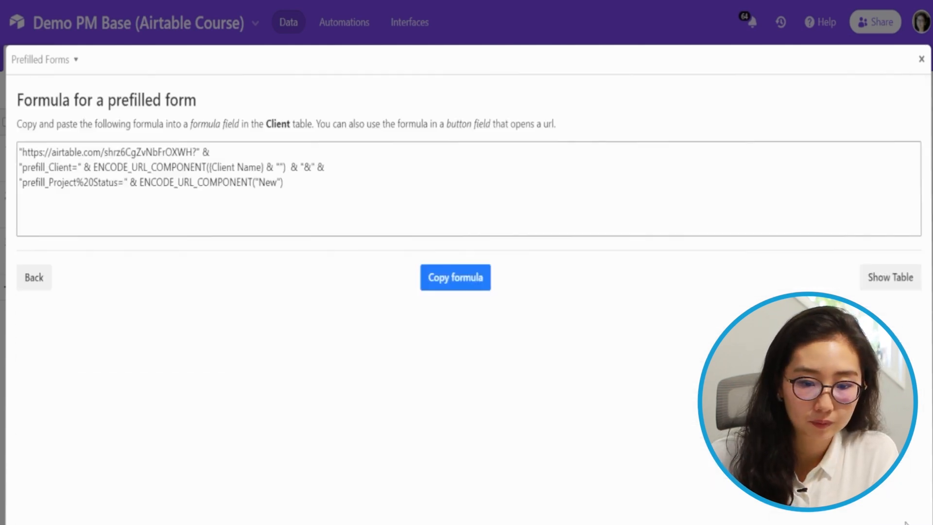
# Copy the entire generated prefill formula and show the Client table beside the extension
pyautogui.click(308, 195)
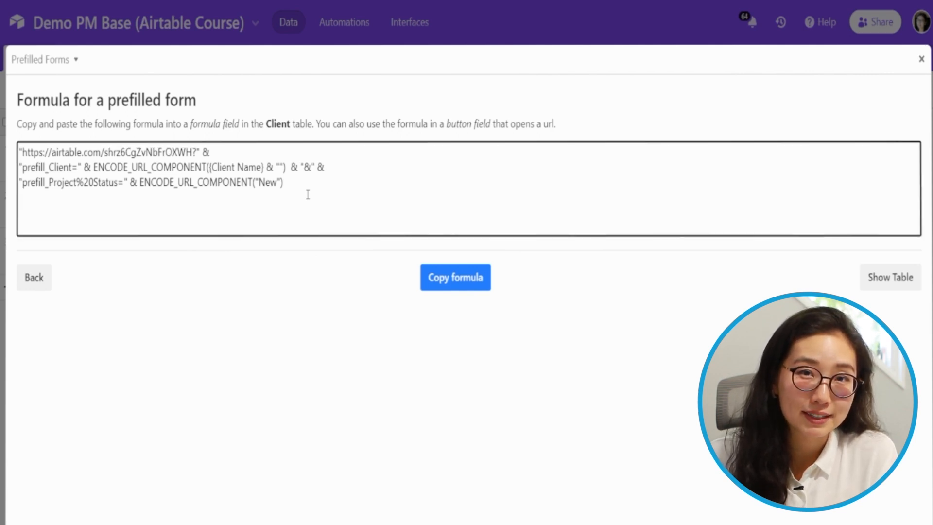
pyautogui.hotkey('ctrl', 'a')
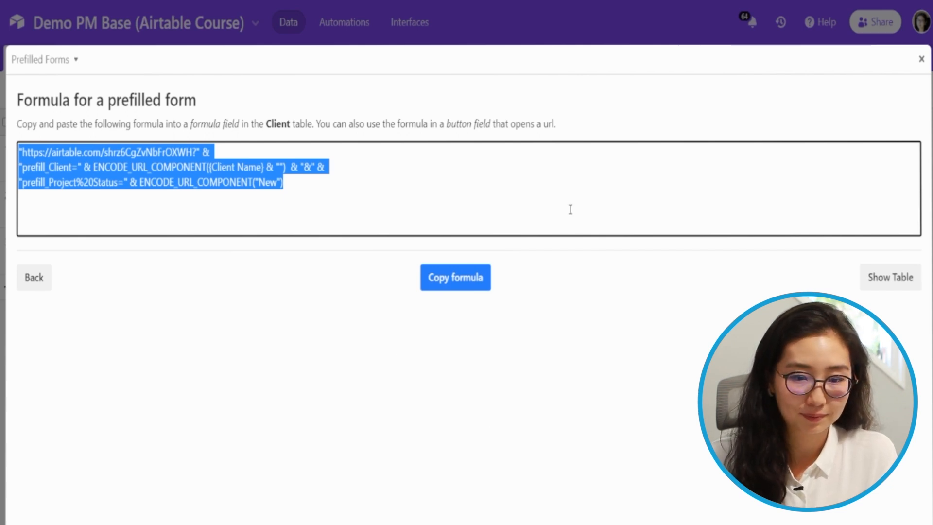
pyautogui.click(486, 281)
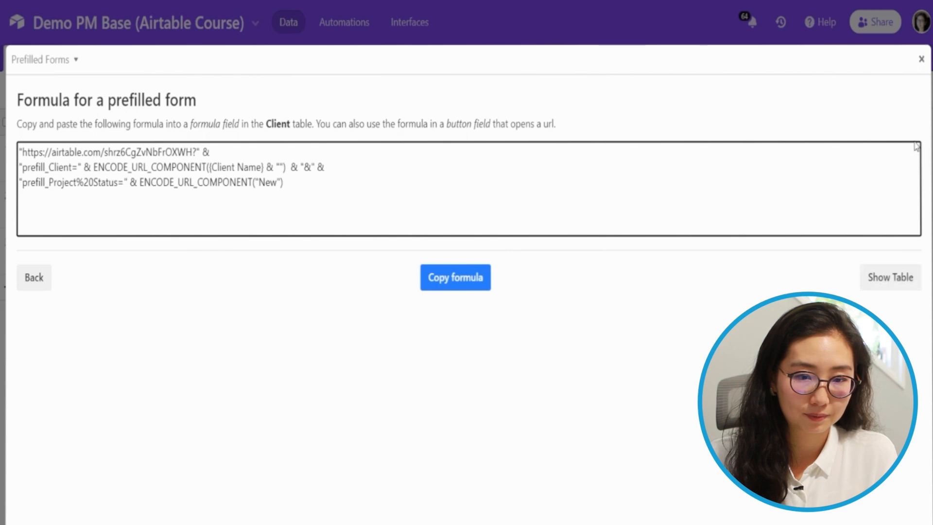
pyautogui.click(891, 279)
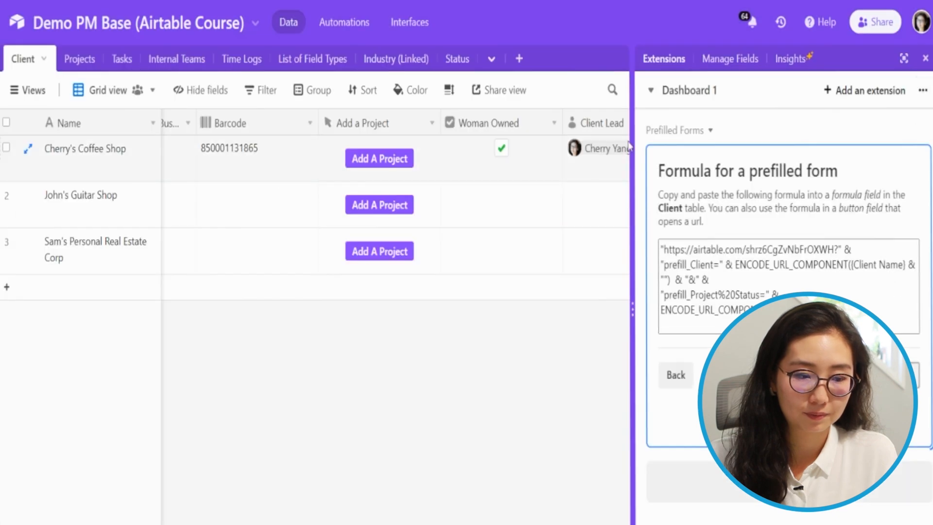
# Replace the Add a Project button's URL formula with the copied one, save, and test it
pyautogui.doubleClick(398, 122)
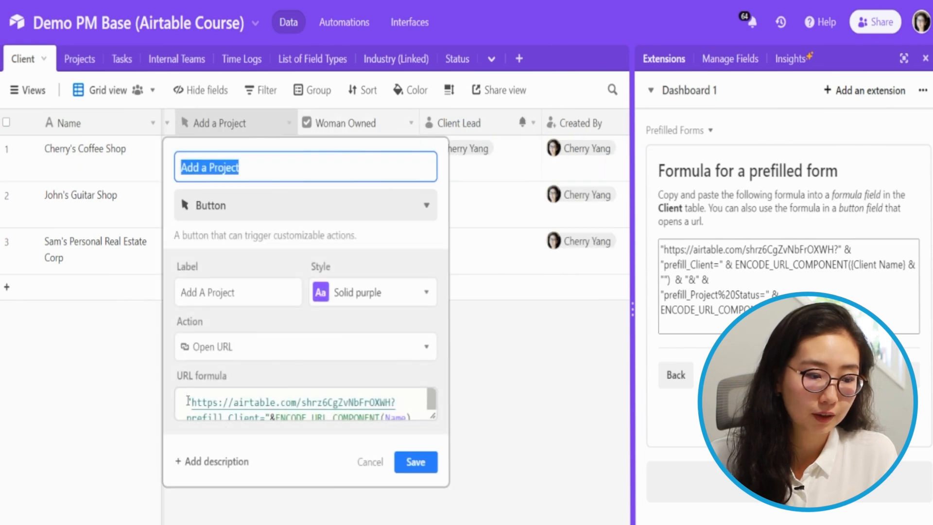
pyautogui.moveTo(187, 403); pyautogui.dragTo(379, 422)
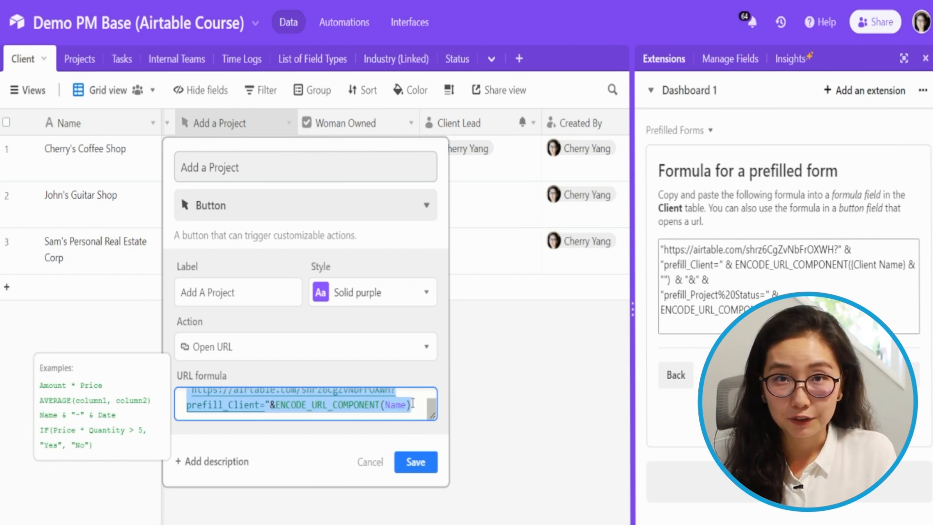
pyautogui.hotkey('ctrl', 'v')
pyautogui.click(416, 462)
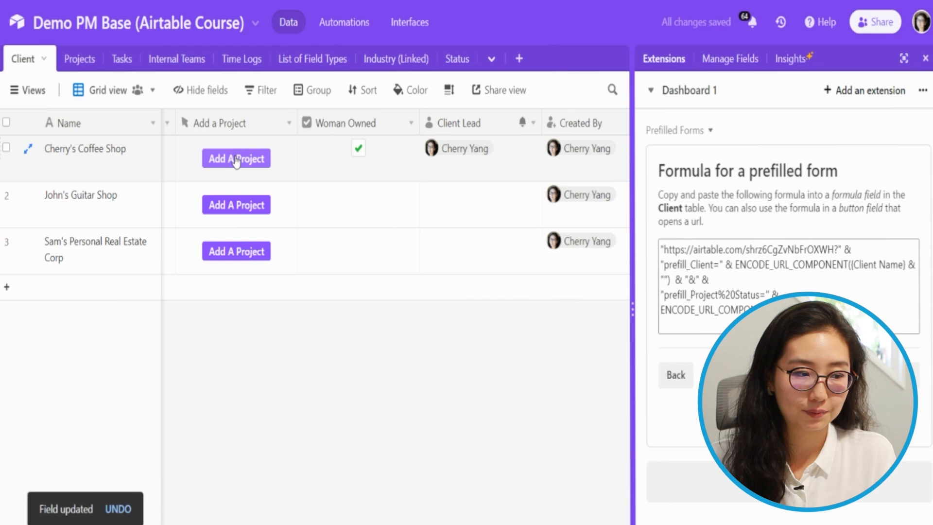
pyautogui.click(236, 159)
pyautogui.scroll(-5, 506, 264)
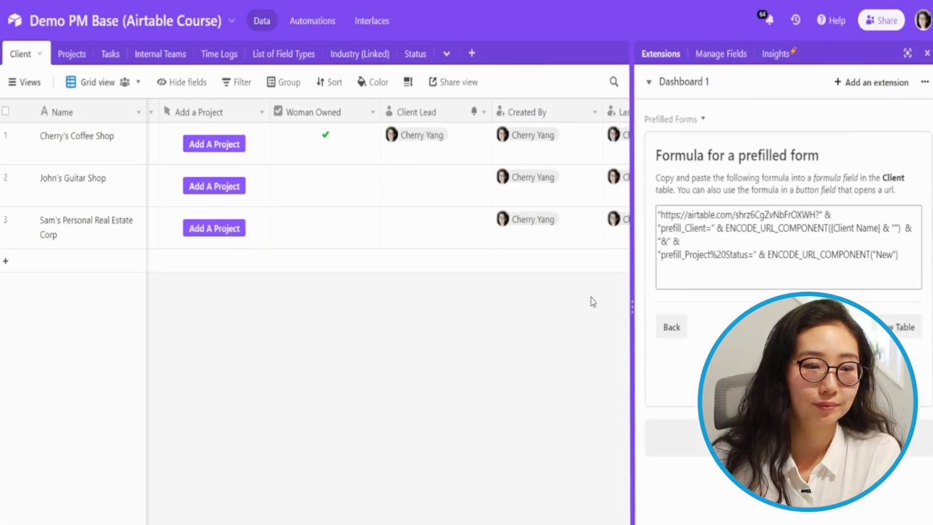
# Append '&hide_Project%20Status=true' to the button's URL formula and save the field
pyautogui.doubleClick(212, 107)
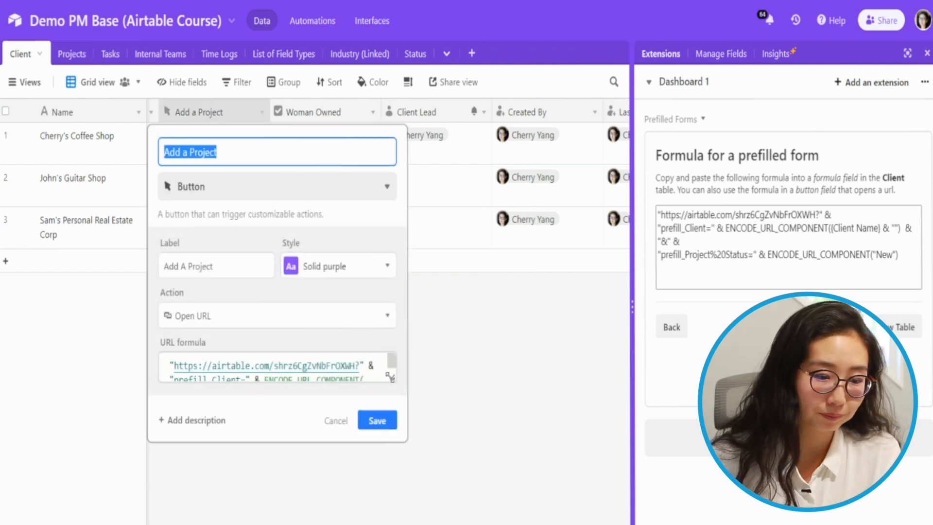
pyautogui.moveTo(394, 381); pyautogui.dragTo(416, 430)
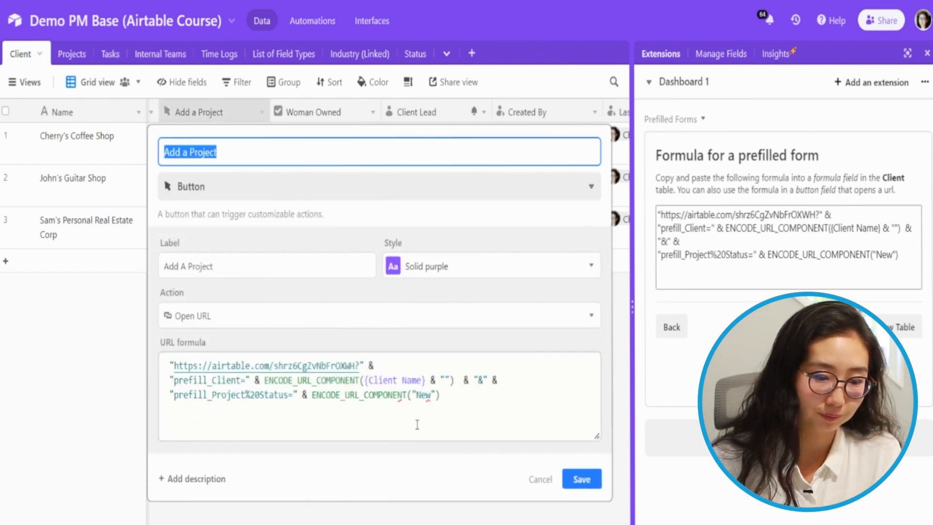
pyautogui.click(463, 396)
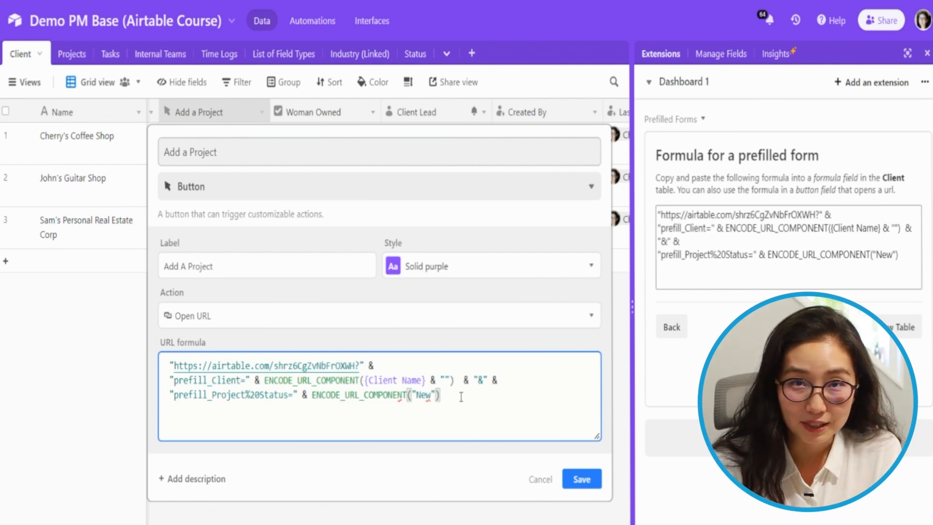
pyautogui.write('&')
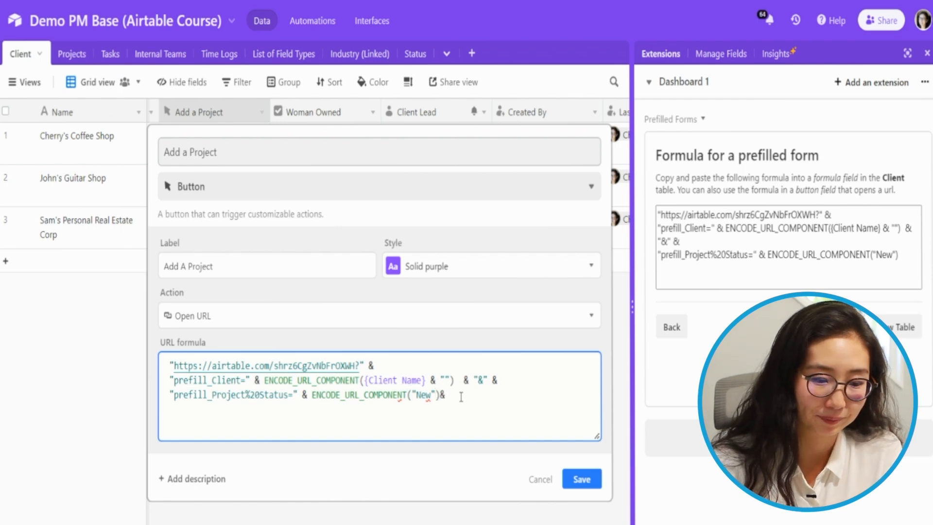
pyautogui.press('BackSpace')
pyautogui.write('&')
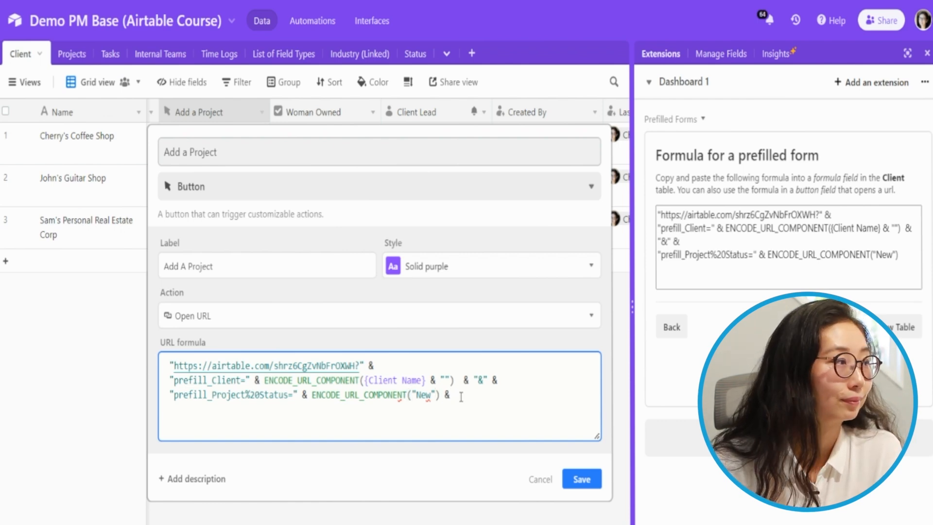
pyautogui.write(' "')
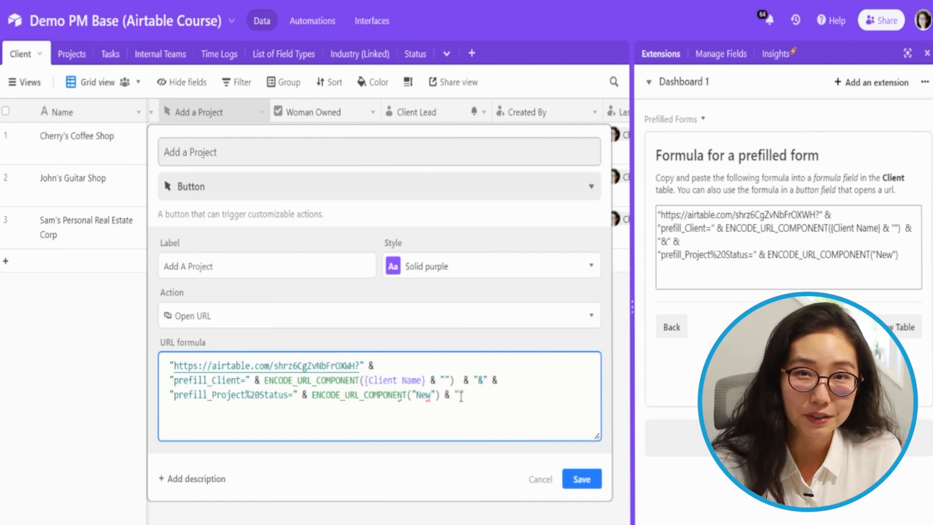
pyautogui.write('&"')
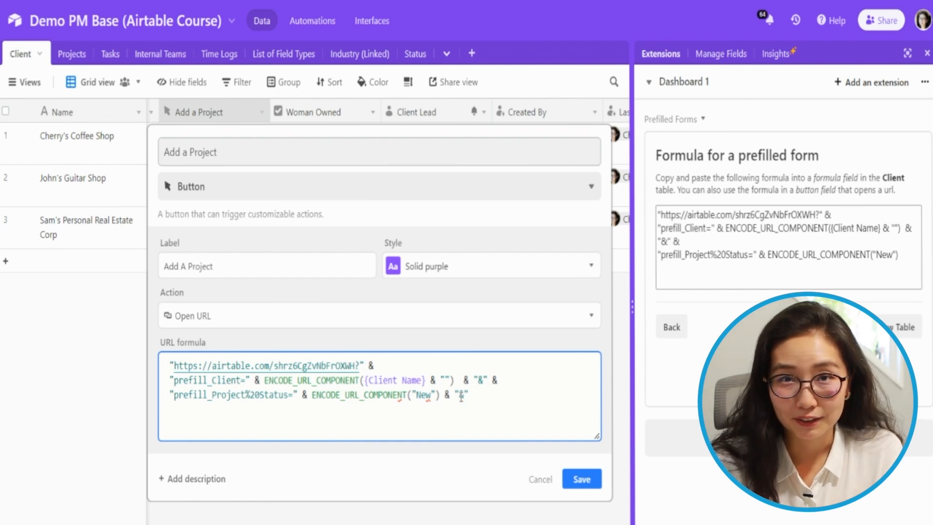
pyautogui.write('hide_')
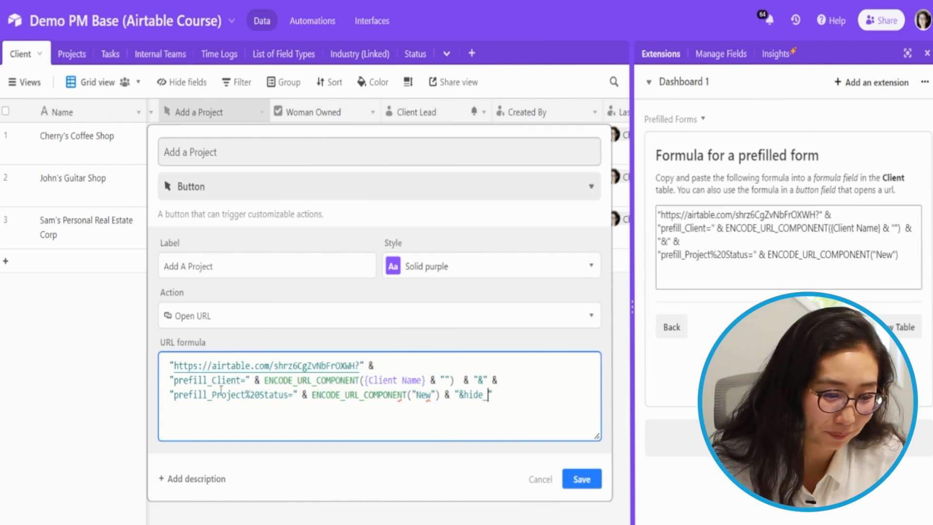
pyautogui.moveTo(211, 395); pyautogui.dragTo(293, 396)
pyautogui.hotkey('ctrl', 'c')
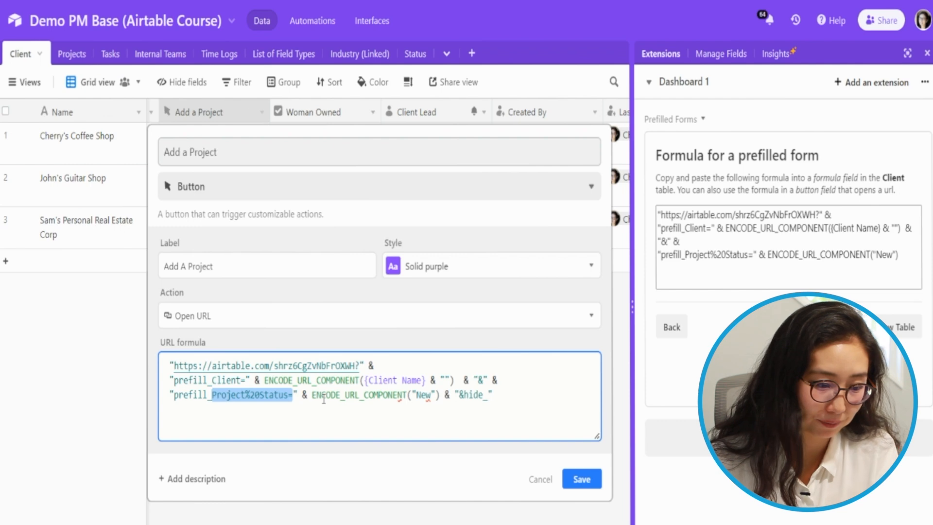
pyautogui.click(488, 398)
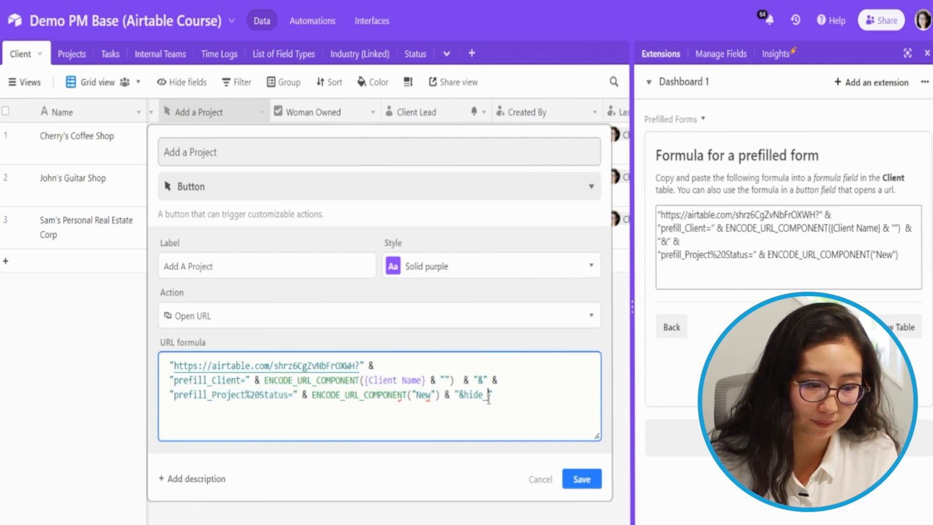
pyautogui.hotkey('ctrl', 'v')
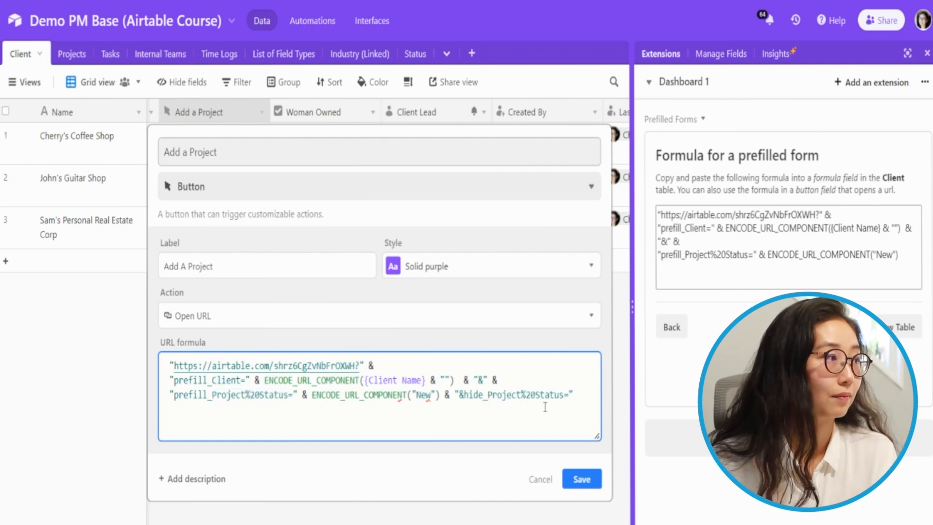
pyautogui.write('true')
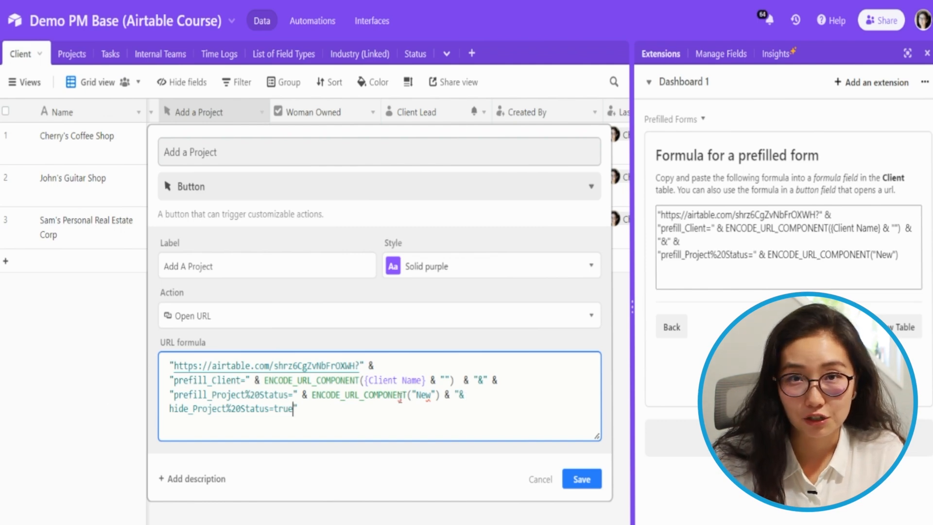
pyautogui.click(581, 478)
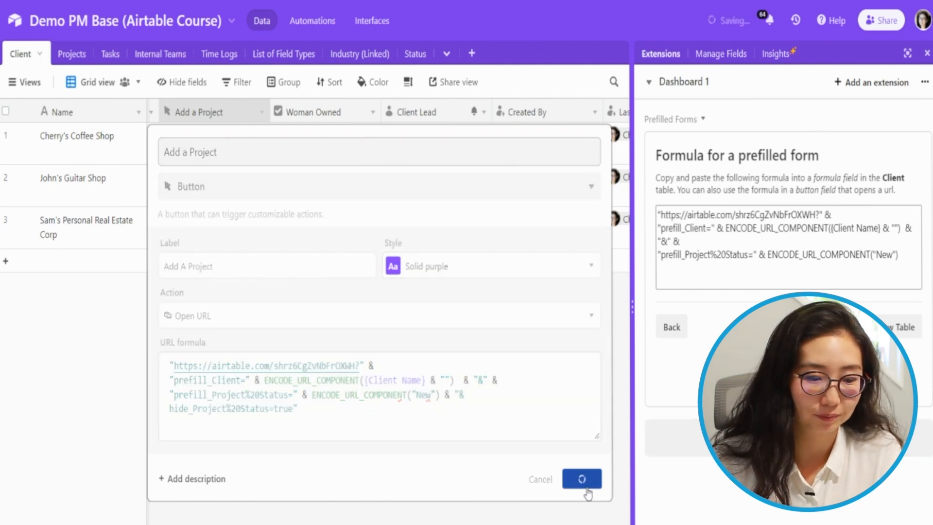
# Open Cherry's Coffee Shop's prefilled Add A Project form and review its fields
pyautogui.click(220, 148)
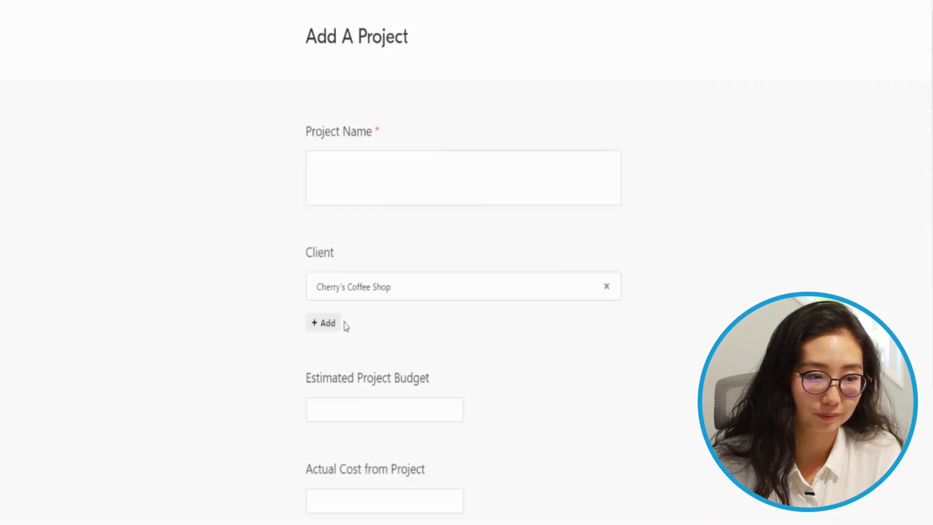
pyautogui.scroll(-5, 346, 336)
pyautogui.scroll(5, 347, 336)
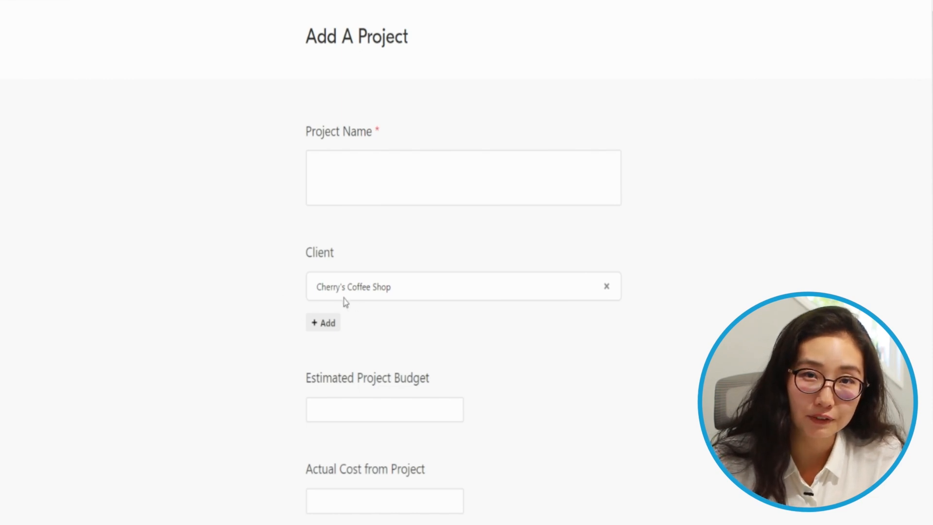
pyautogui.scroll(-5, 344, 299)
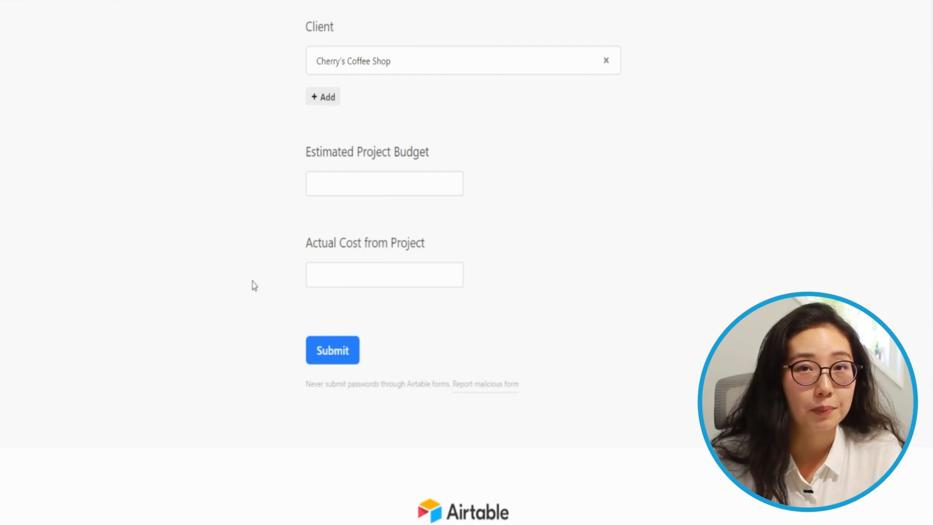
pyautogui.scroll(5, 263, 286)
# Submit the form with Project Name 'test project from today' and budget 3500
pyautogui.click(365, 175)
pyautogui.write('test project th')
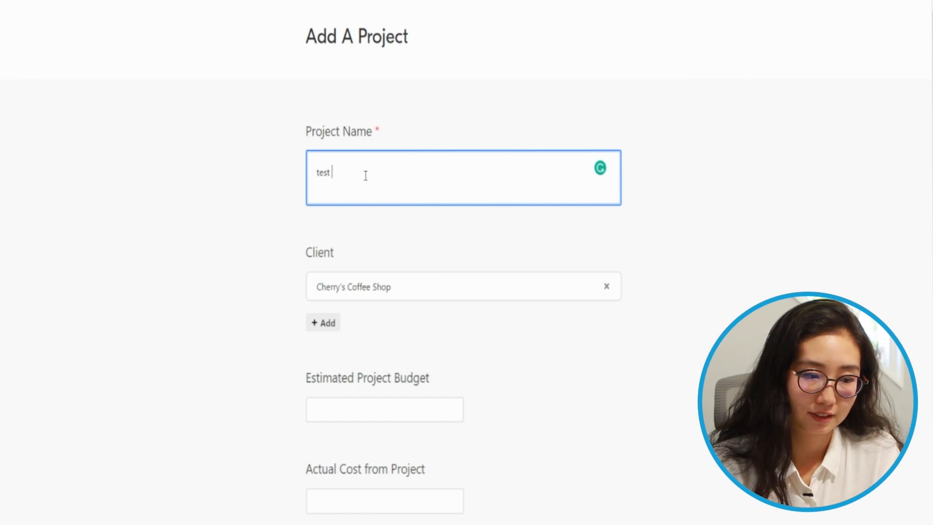
pyautogui.press('BackSpace')
pyautogui.press('BackSpace')
pyautogui.write('from today')
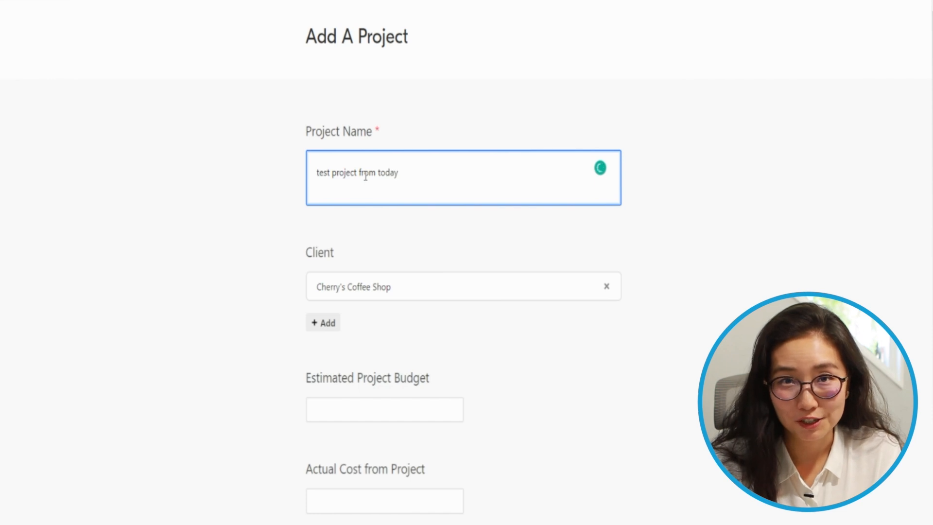
pyautogui.click(348, 401)
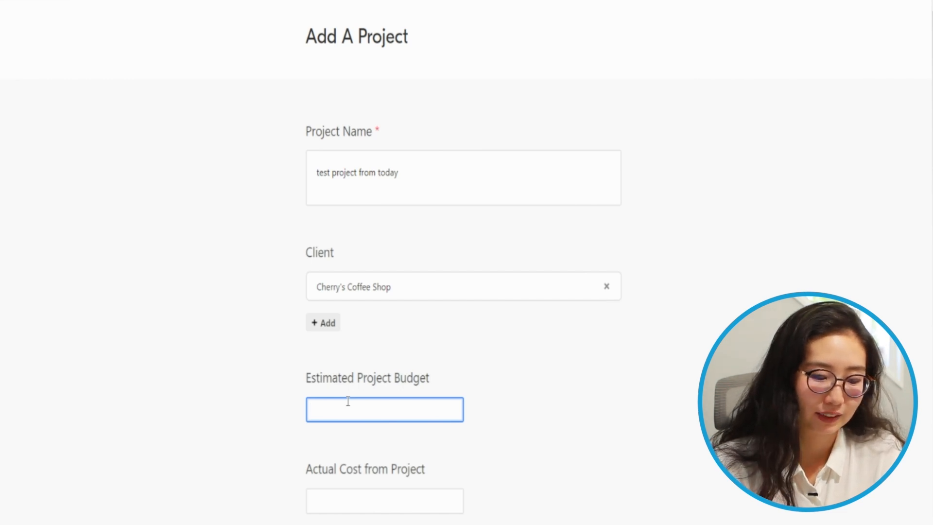
pyautogui.write('3500')
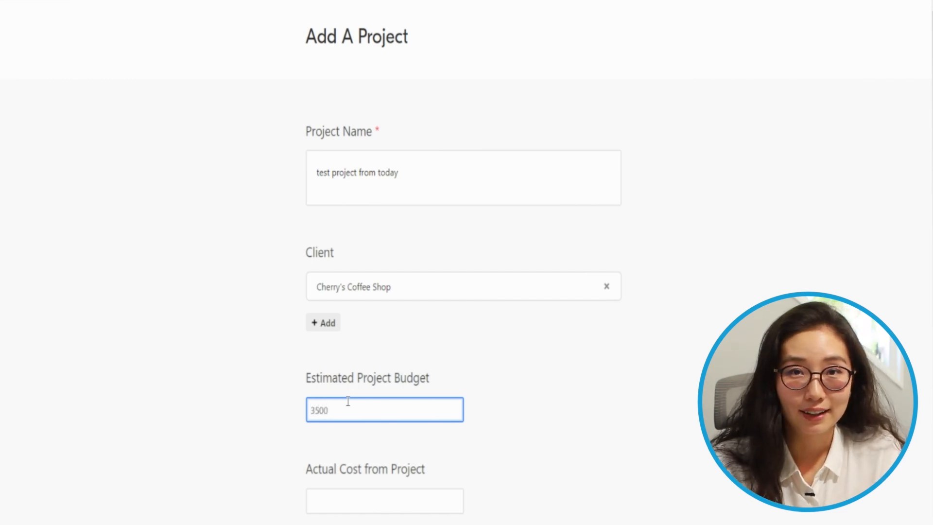
pyautogui.scroll(-5, 350, 454)
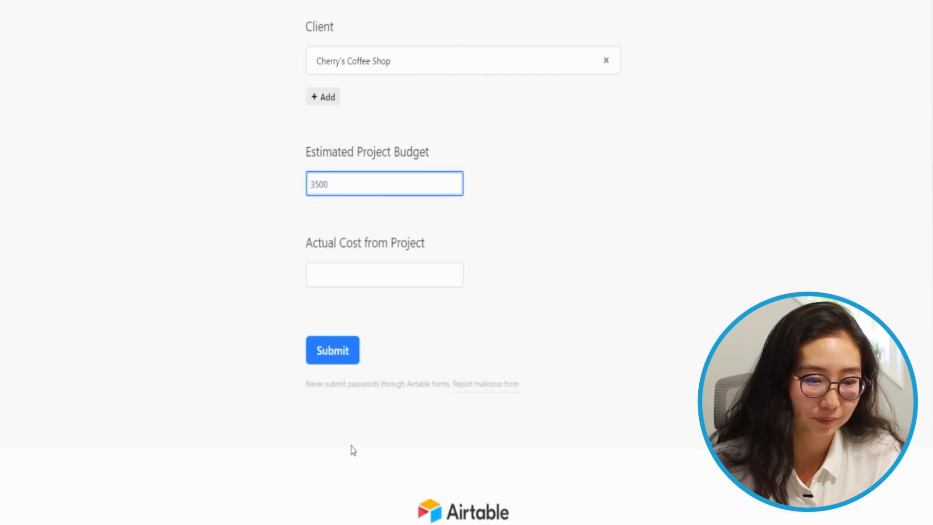
pyautogui.click(346, 358)
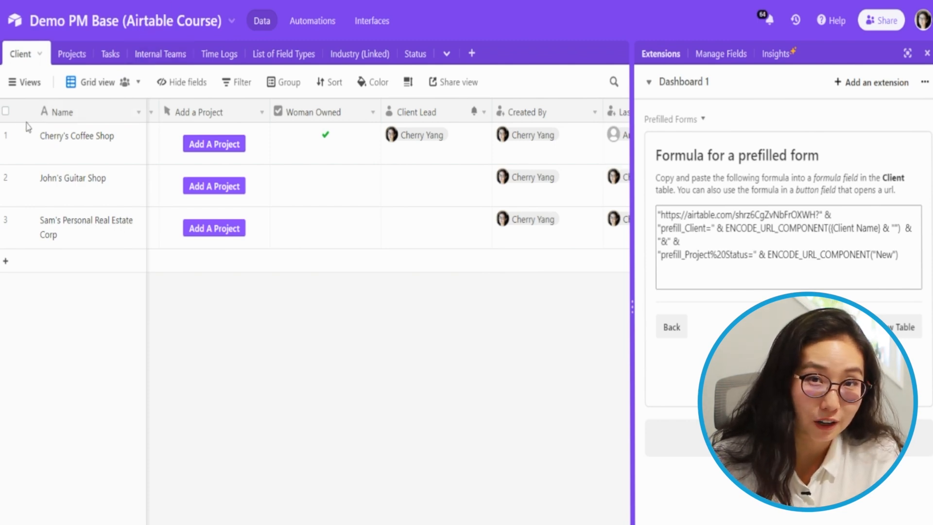
# Switch to the Projects table and select its All Projects grid view
pyautogui.click(67, 59)
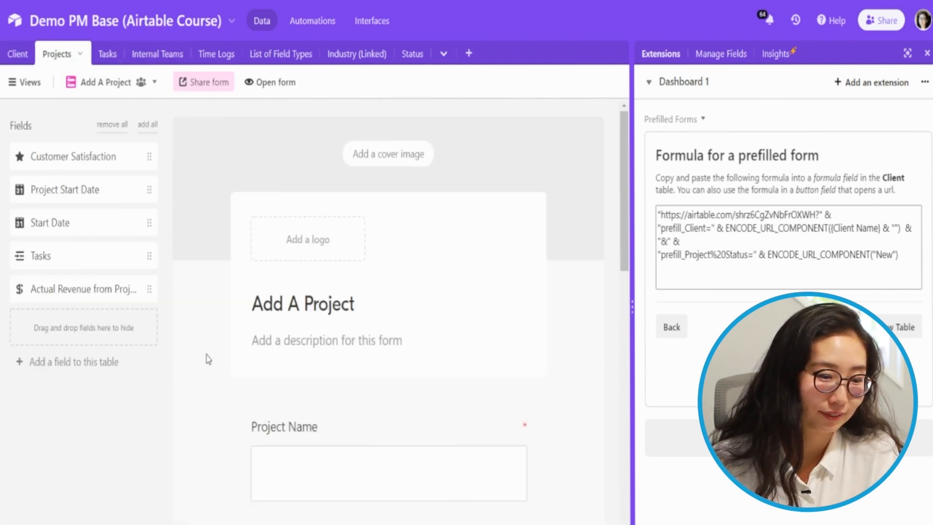
pyautogui.click(24, 82)
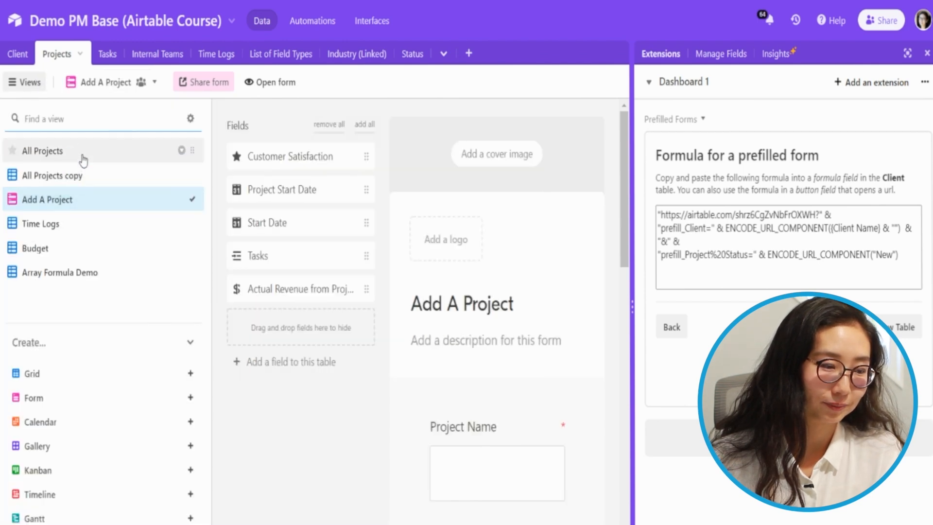
pyautogui.click(80, 152)
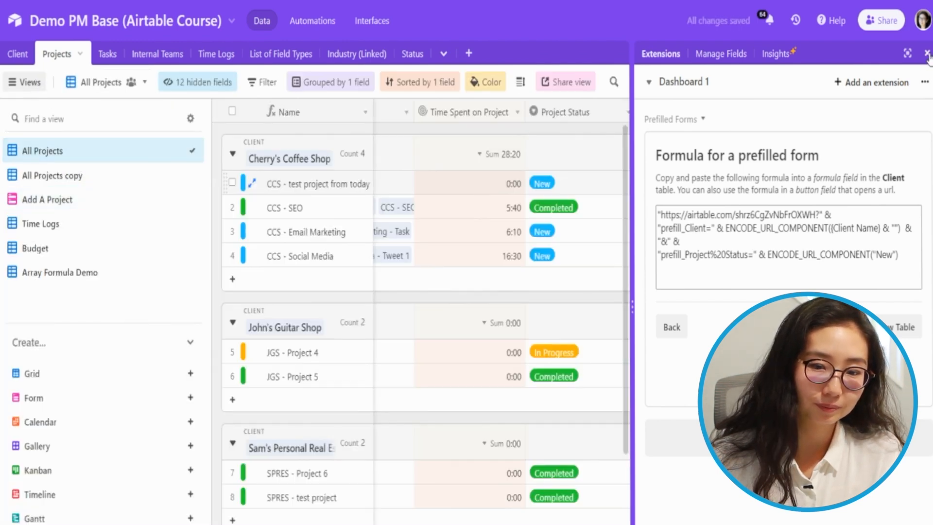
# Close the Extensions pane and confirm the new record's Client is Cherry's Coffee Shop
pyautogui.click(926, 52)
pyautogui.click(334, 231)
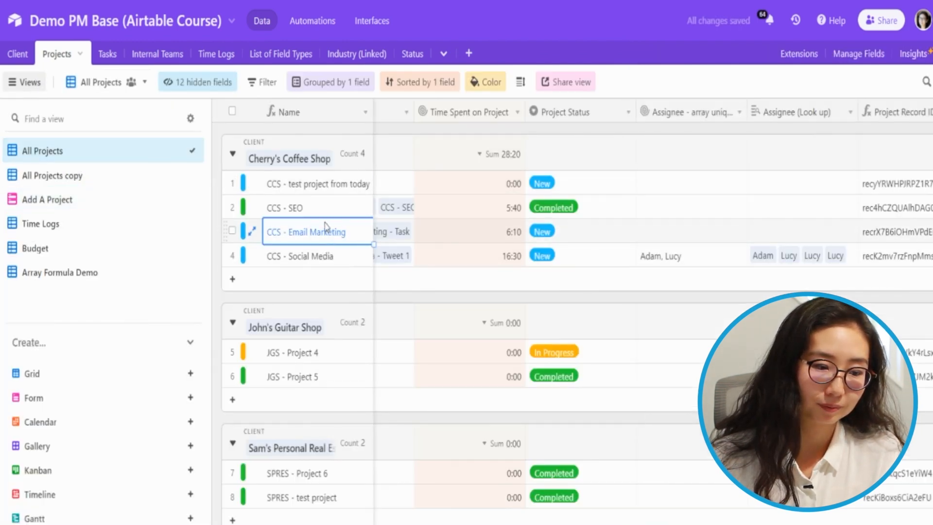
pyautogui.press('Up')
pyautogui.press('Up')
pyautogui.press('Right')
pyautogui.press('Right')
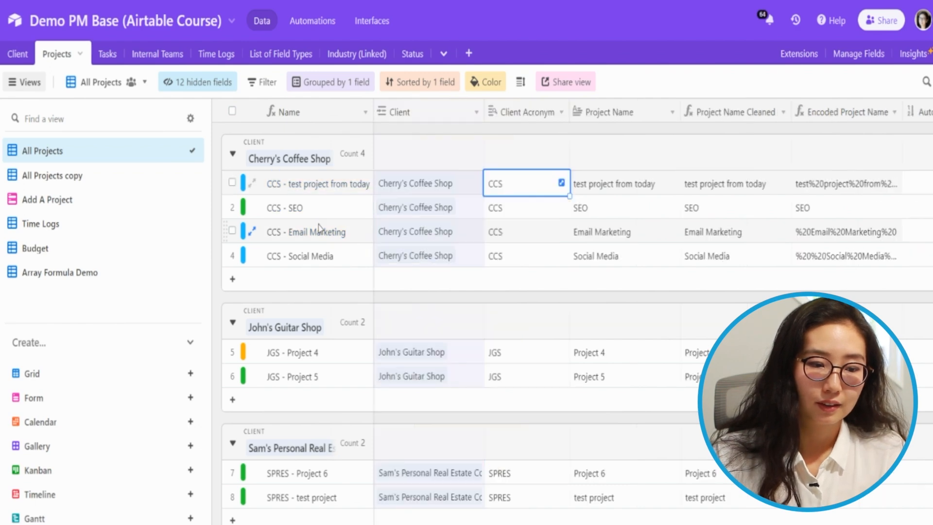
pyautogui.press('Left')
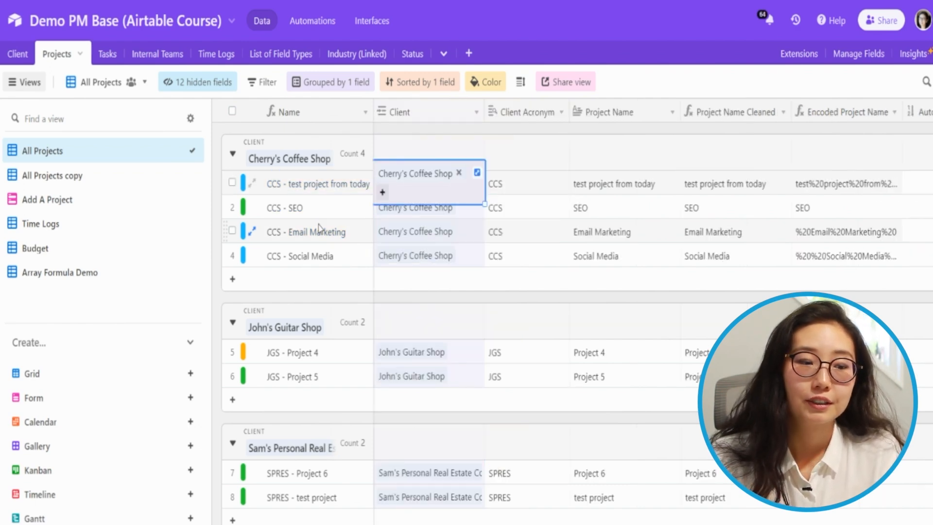
# Verify the new record's Estimated Project Budget is $3,500.00 and Project Status is New
pyautogui.press('Left')
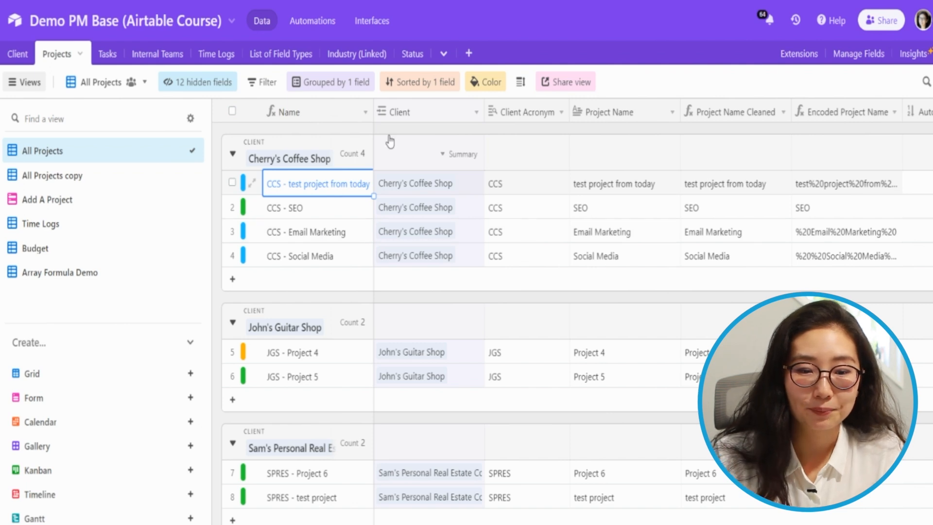
pyautogui.press('Right')
pyautogui.press('Right')
pyautogui.press('Right')
pyautogui.press('Right')
pyautogui.press('Right')
pyautogui.press('Right')
pyautogui.press('Right')
pyautogui.press('Left')
pyautogui.press('Right')
pyautogui.press('Right')
pyautogui.press('Right')
pyautogui.press('Left')
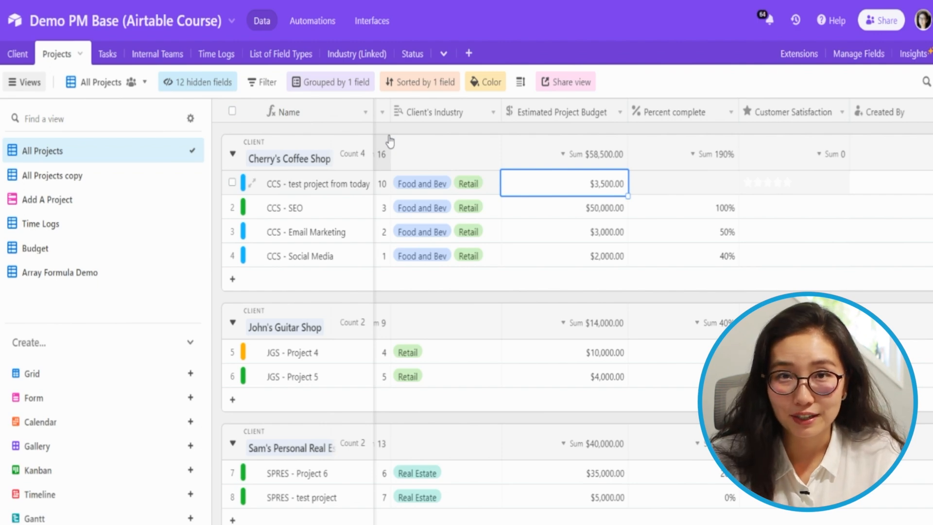
pyautogui.press('Right')
pyautogui.press('Right')
pyautogui.press('Right')
pyautogui.press('Right')
pyautogui.press('Right')
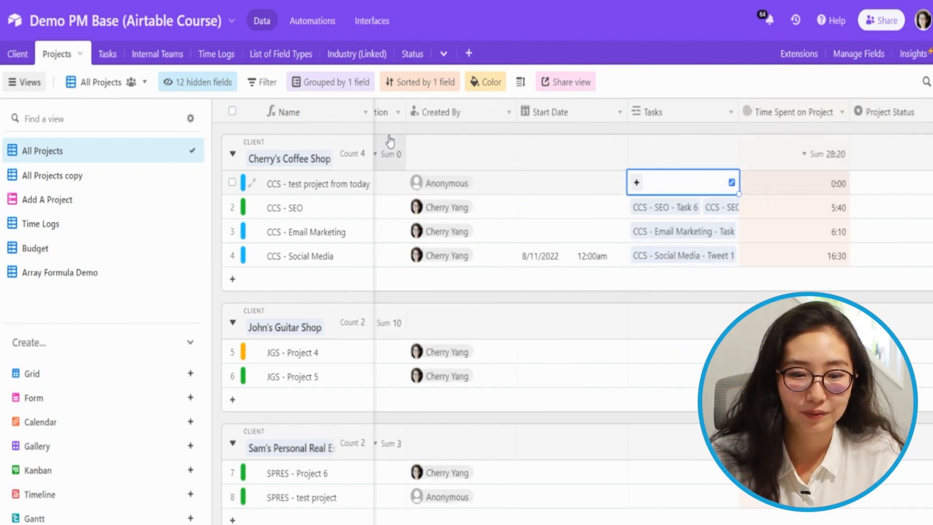
pyautogui.press('Left')
pyautogui.press('Left')
pyautogui.press('Left')
pyautogui.press('Left')
pyautogui.press('Left')
pyautogui.press('Left')
pyautogui.press('Left')
pyautogui.press('Left')
pyautogui.press('Left')
pyautogui.press('Left')
pyautogui.press('Left')
pyautogui.press('Left')
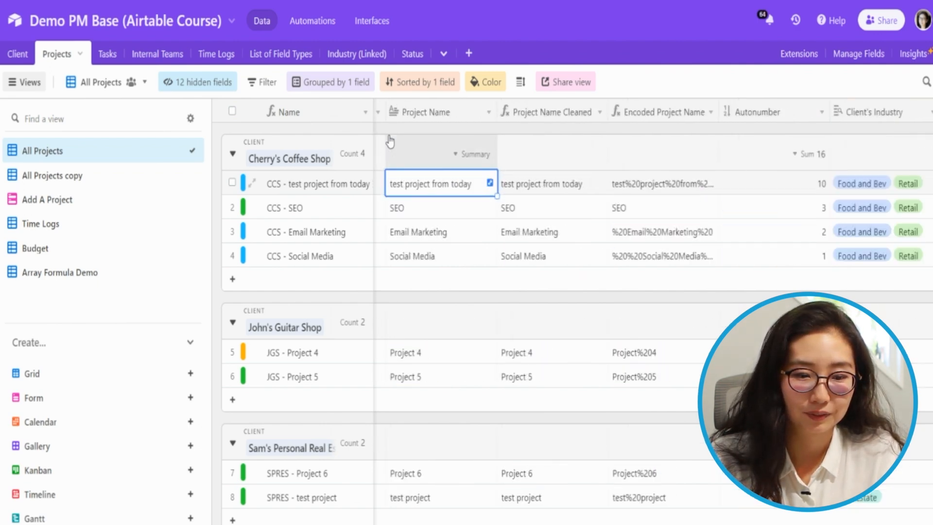
pyautogui.press('Right')
pyautogui.press('Right')
pyautogui.press('Right')
pyautogui.press('Right')
pyautogui.press('Right')
pyautogui.press('Right')
pyautogui.press('Right')
pyautogui.press('Right')
pyautogui.press('Right')
pyautogui.press('Right')
pyautogui.press('Right')
pyautogui.press('Right')
pyautogui.press('Right')
pyautogui.press('Right')
pyautogui.press('Right')
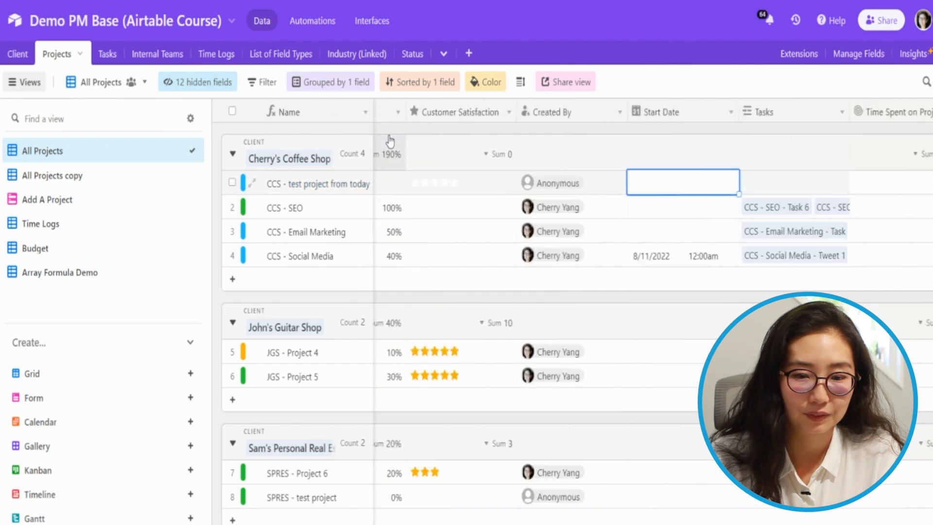
pyautogui.press('Left')
pyautogui.press('Left')
pyautogui.press('Right')
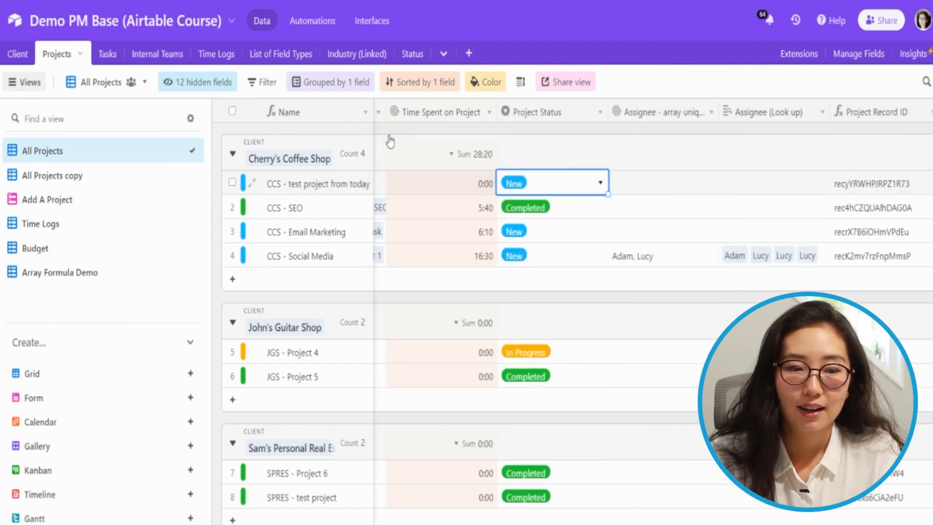